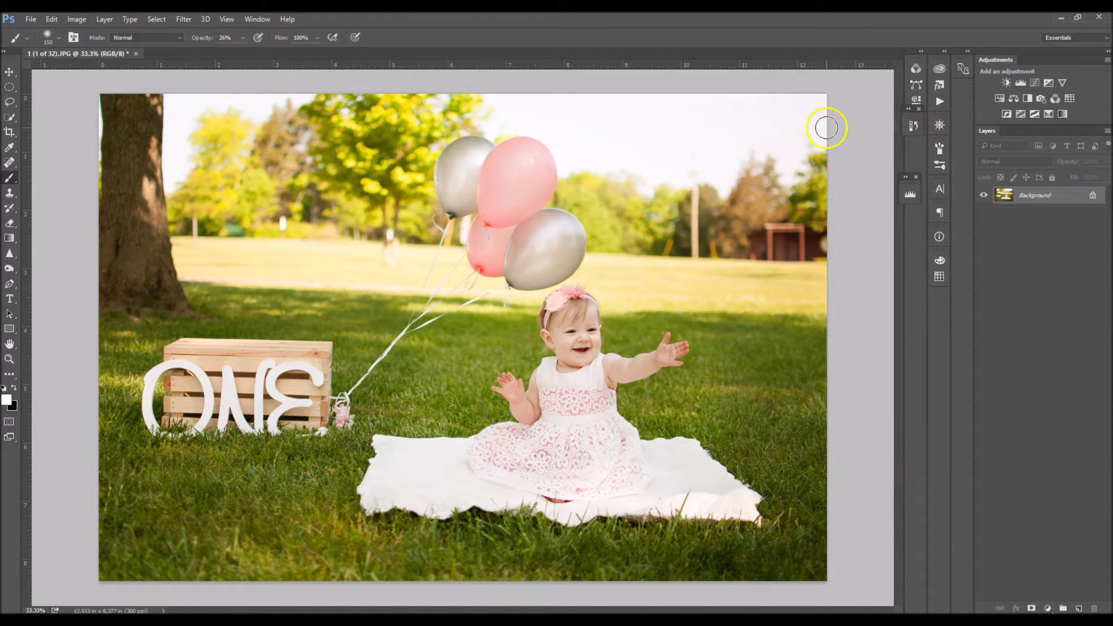
Step: Revert the photo to Snapshot 8, leaving only the Background layer
{"action": "left_click", "coordinate": [914, 126]}
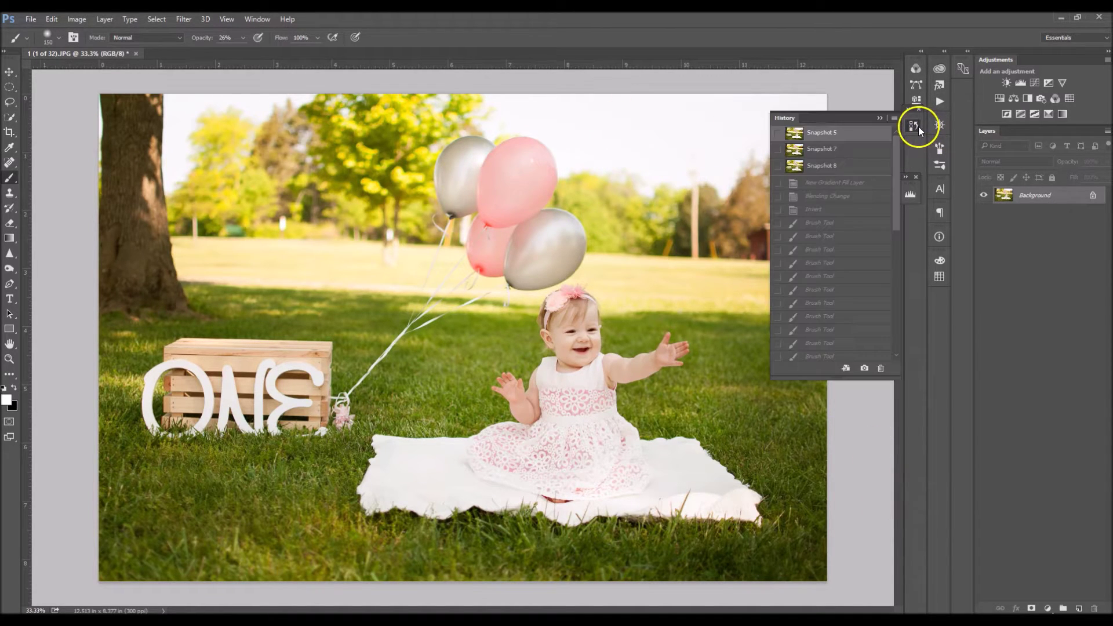
{"action": "left_click", "coordinate": [839, 165]}
{"action": "left_click", "coordinate": [878, 118]}
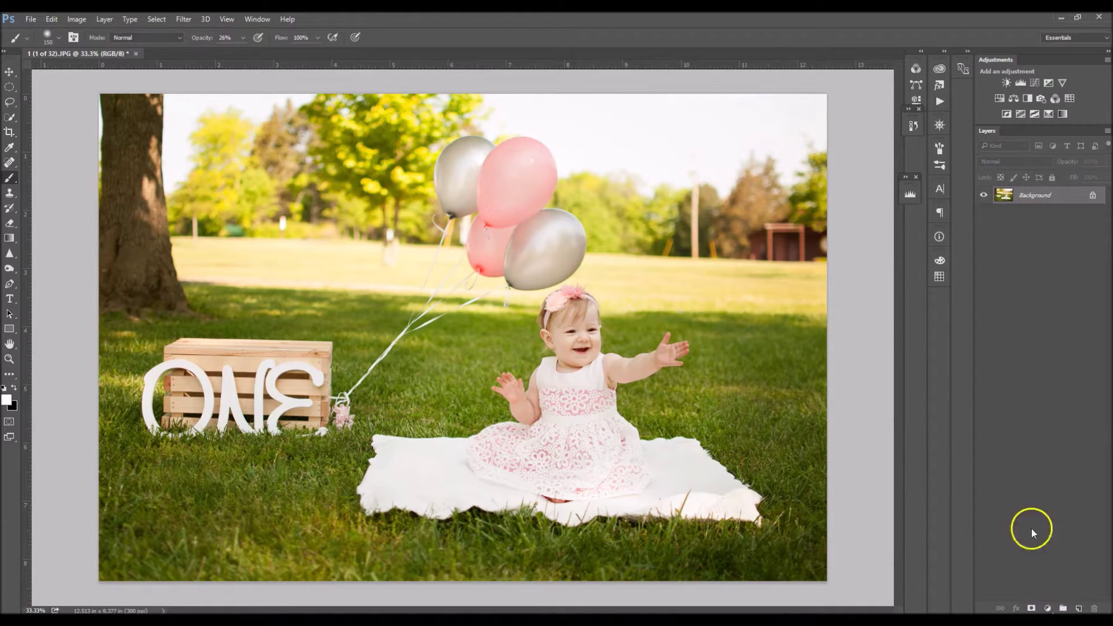
{"action": "left_click", "coordinate": [1048, 608]}
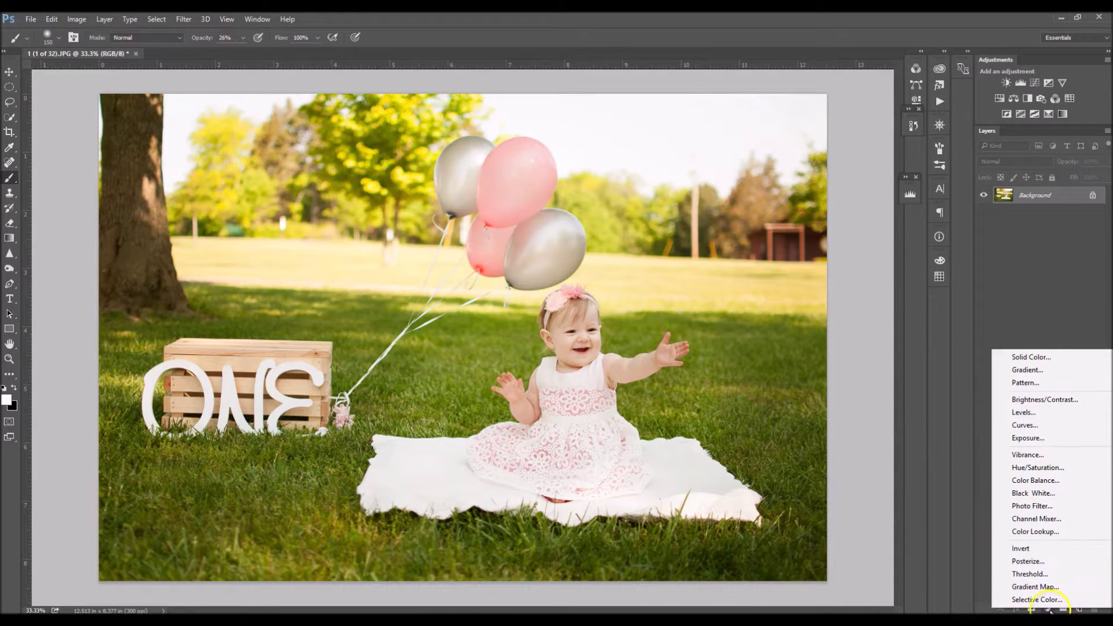
Step: Add a Gradient Fill layer and set its left stop to light blue 9fe1ff, fading to transparent
{"action": "left_click", "coordinate": [1027, 370]}
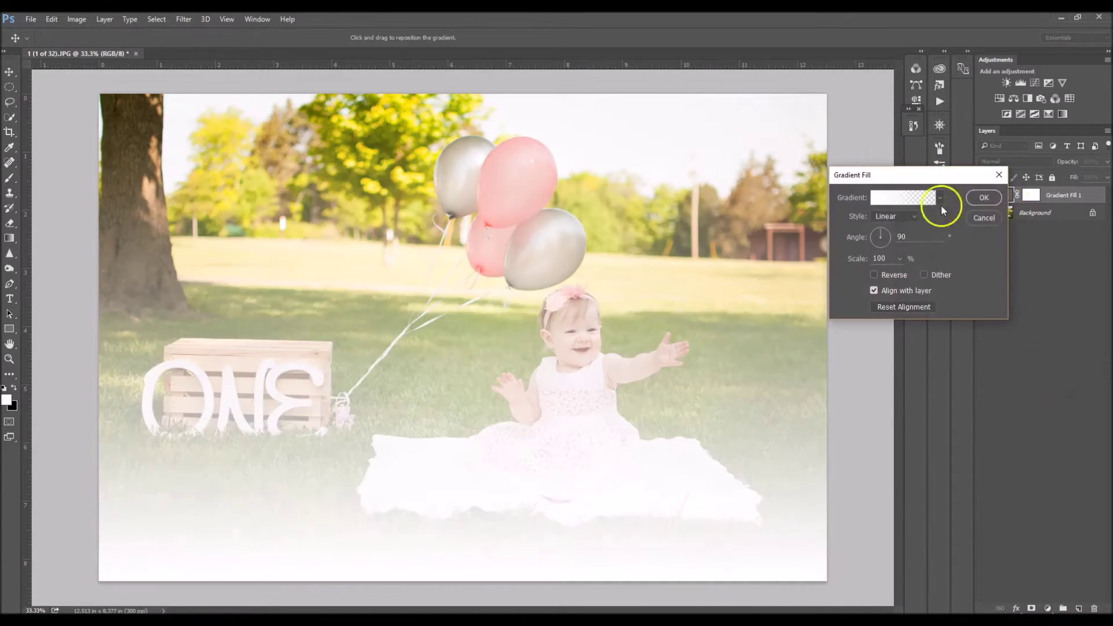
{"action": "left_click", "coordinate": [878, 198]}
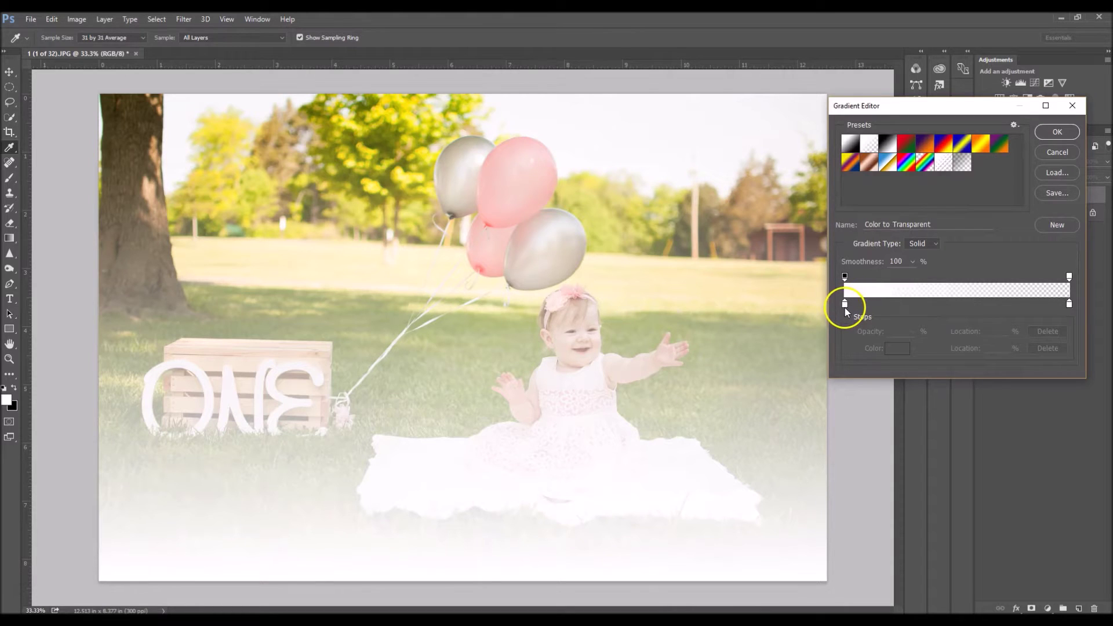
{"action": "double_click", "coordinate": [844, 306]}
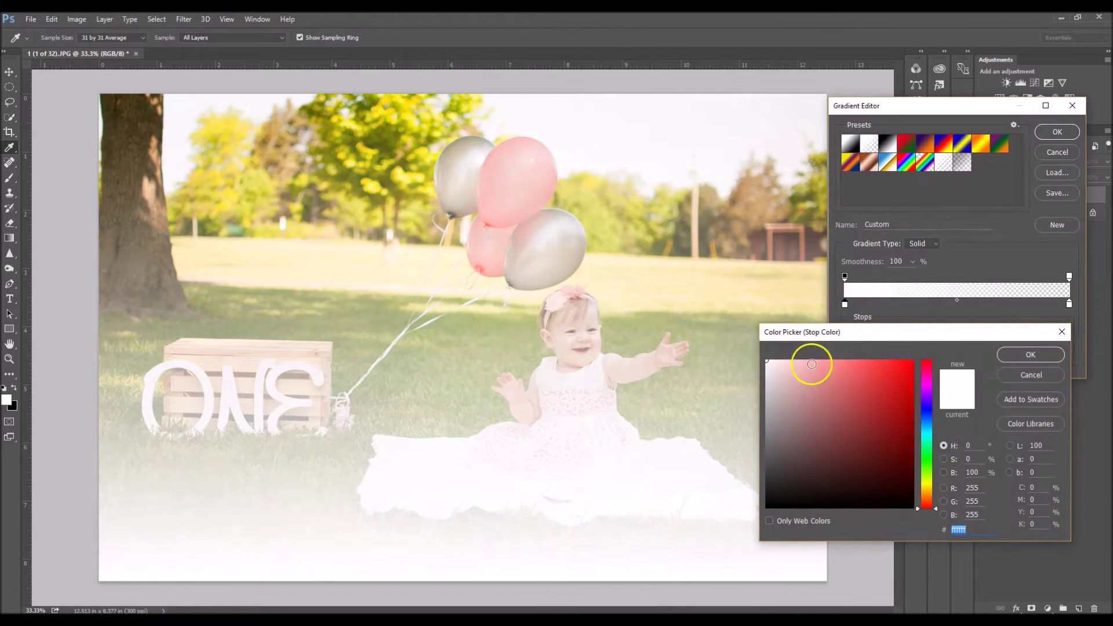
{"action": "left_click_drag", "start_coordinate": [924, 424], "coordinate": [928, 430]}
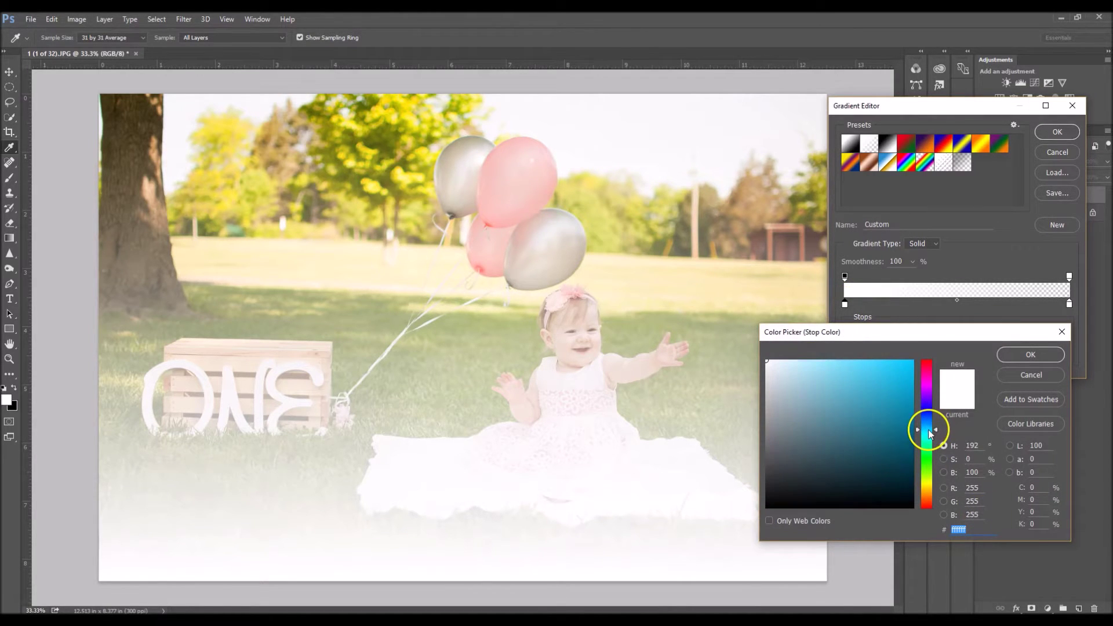
{"action": "left_click", "coordinate": [817, 358]}
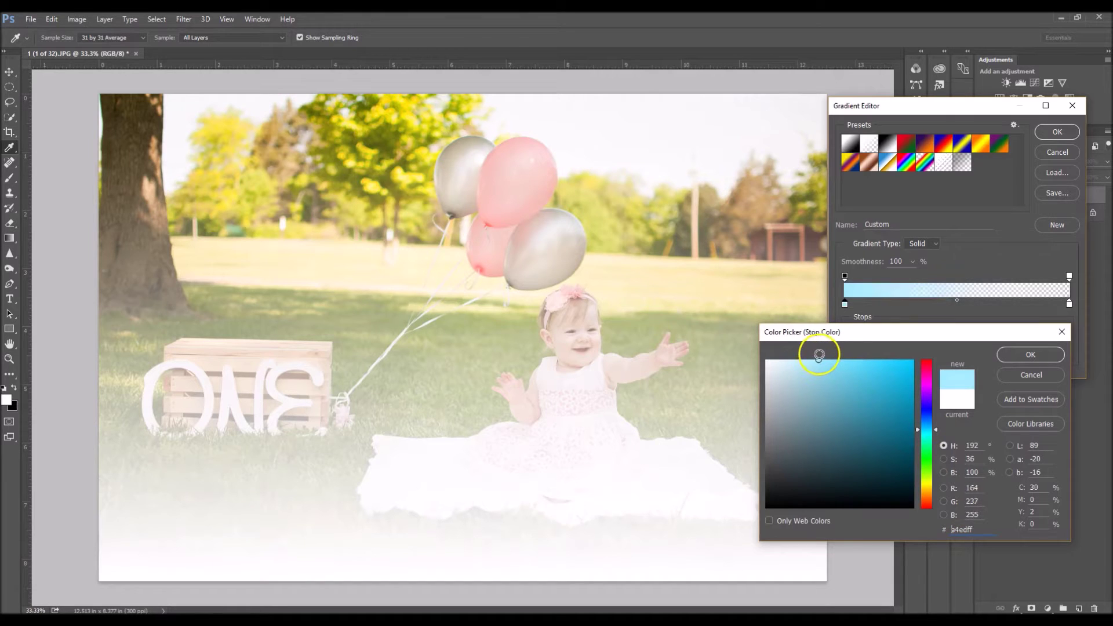
{"action": "left_click", "coordinate": [935, 428]}
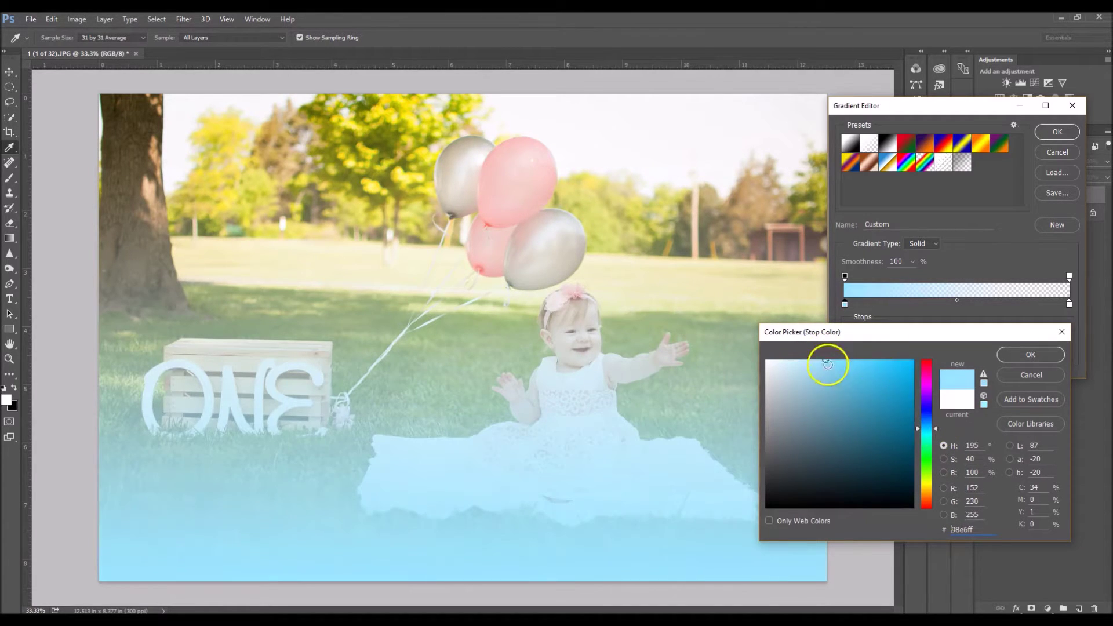
{"action": "left_click", "coordinate": [823, 359]}
{"action": "left_click", "coordinate": [821, 360]}
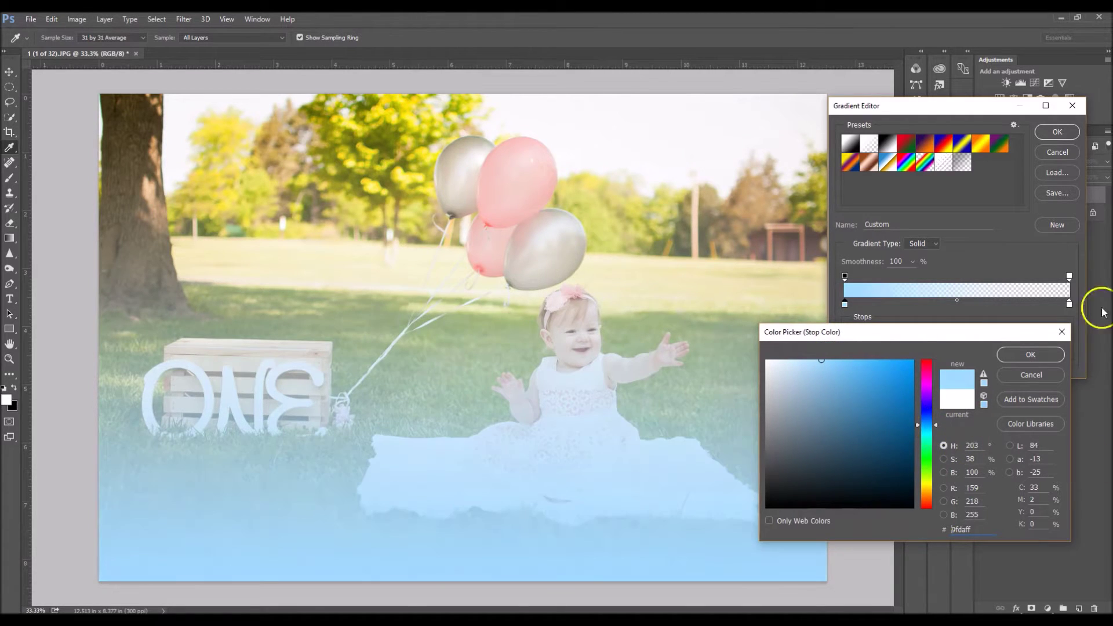
{"action": "left_click", "coordinate": [935, 425]}
{"action": "left_click", "coordinate": [934, 427]}
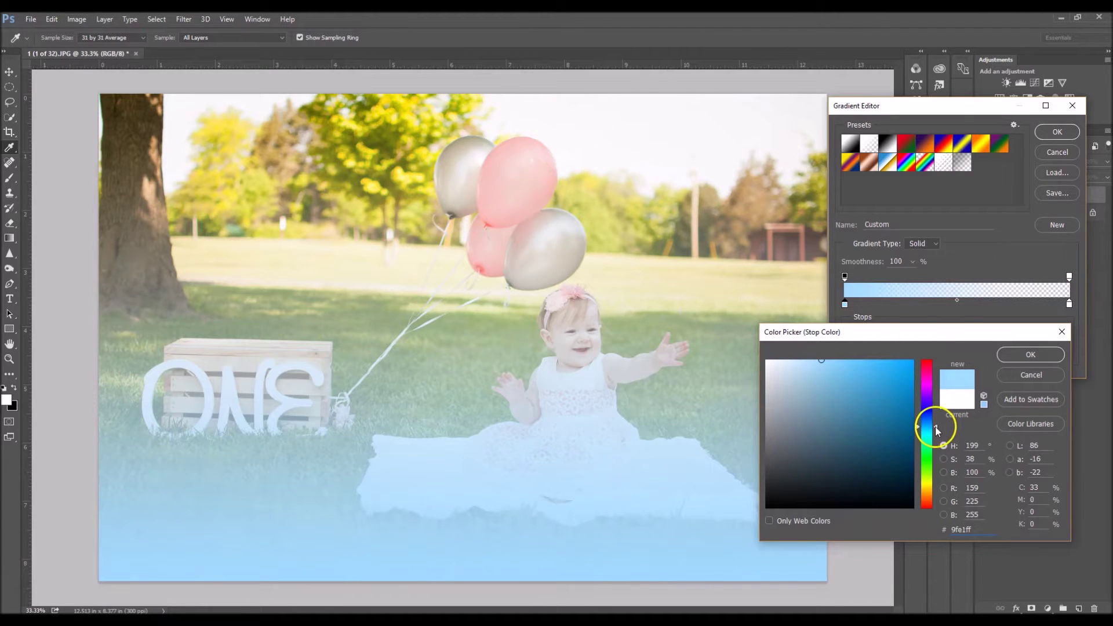
Step: Accept the light-blue gradient, reverse it so blue sits at the top, and commit Gradient Fill 1
{"action": "left_click", "coordinate": [1016, 356]}
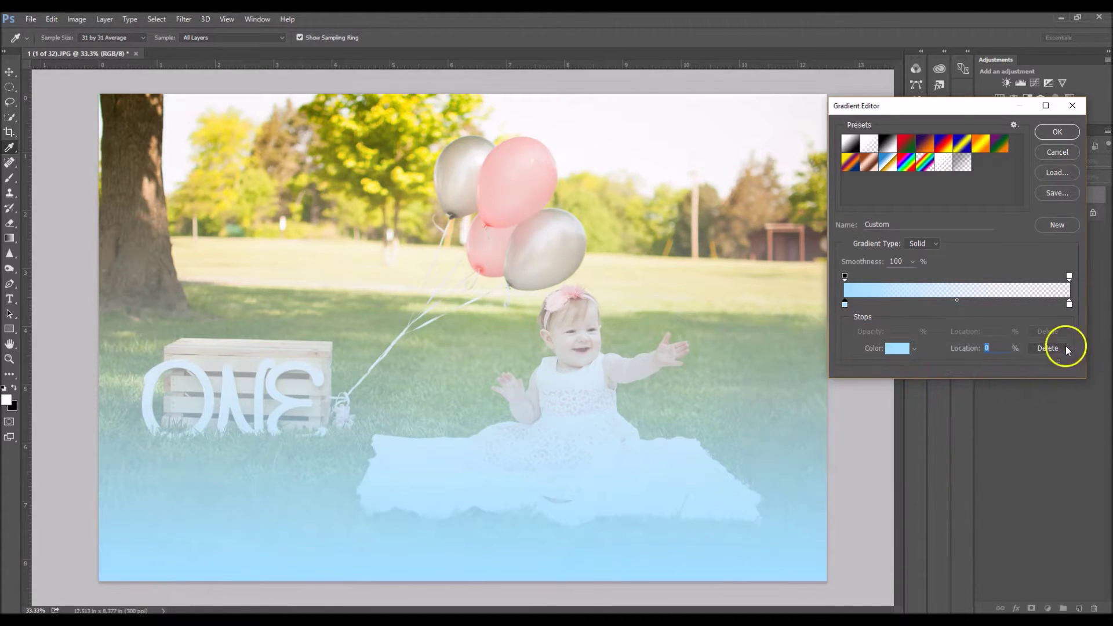
{"action": "left_click", "coordinate": [1067, 304]}
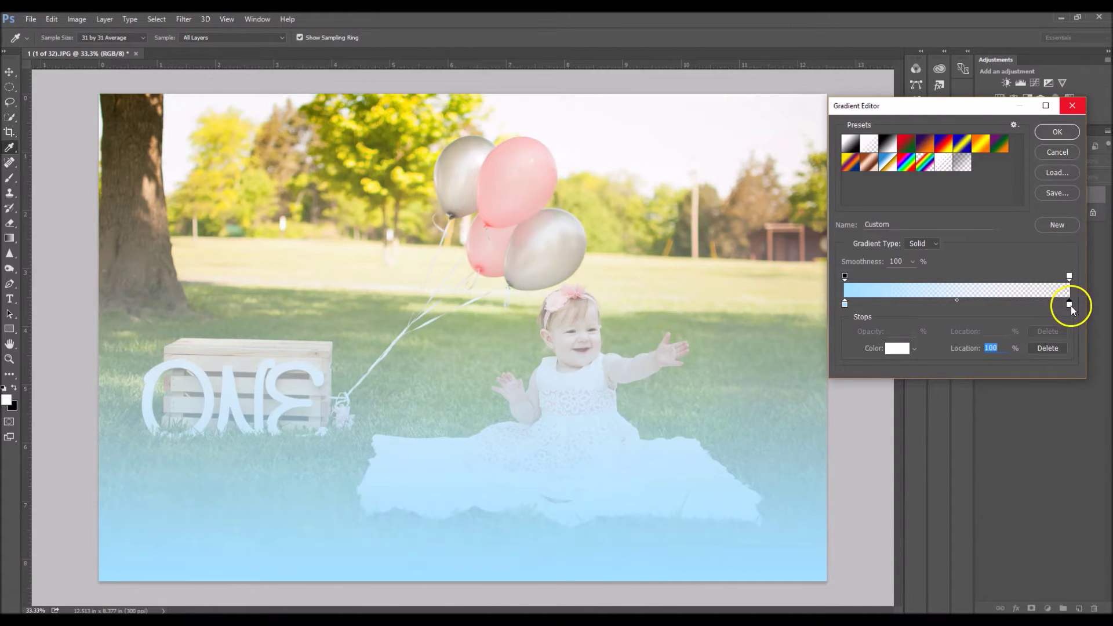
{"action": "left_click", "coordinate": [1052, 133]}
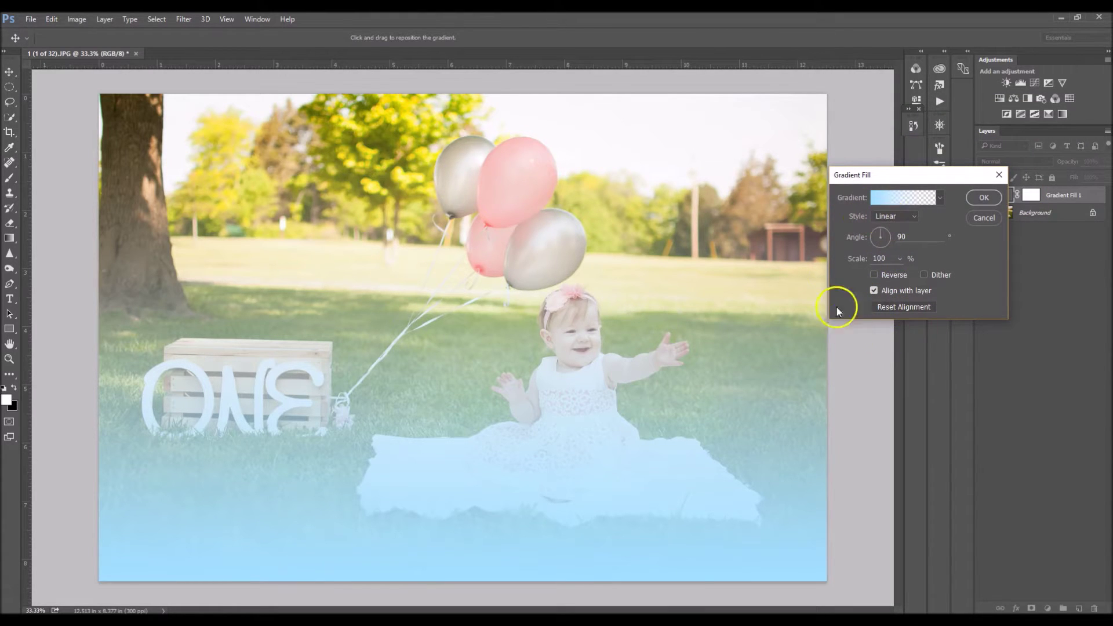
{"action": "left_click", "coordinate": [874, 276]}
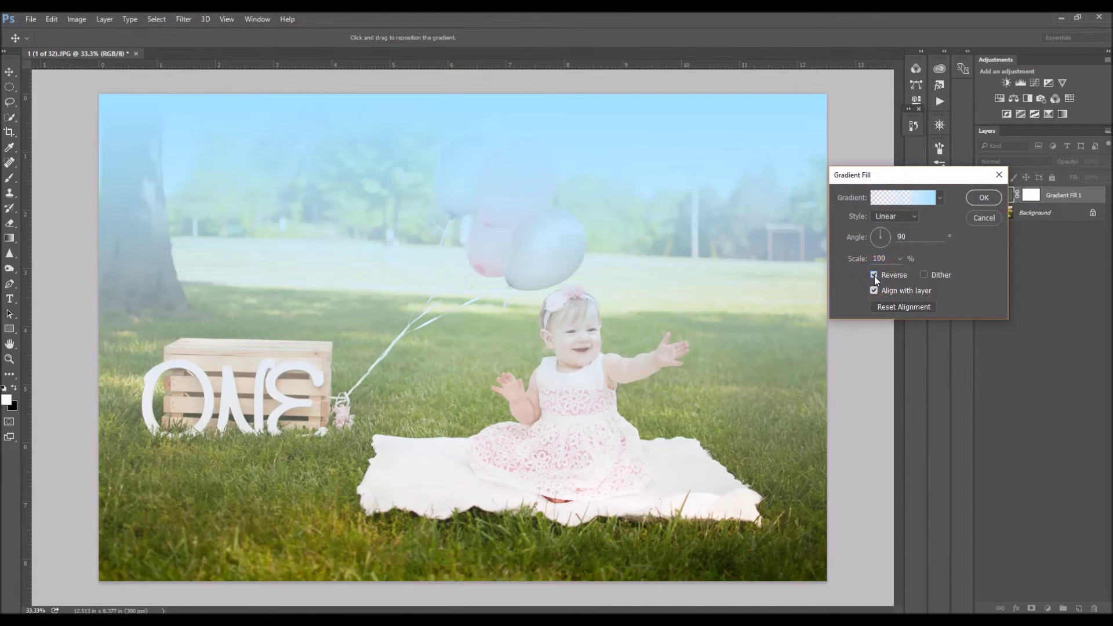
{"action": "left_click", "coordinate": [986, 202]}
{"action": "key", "text": "b"}
{"action": "key", "text": "x"}
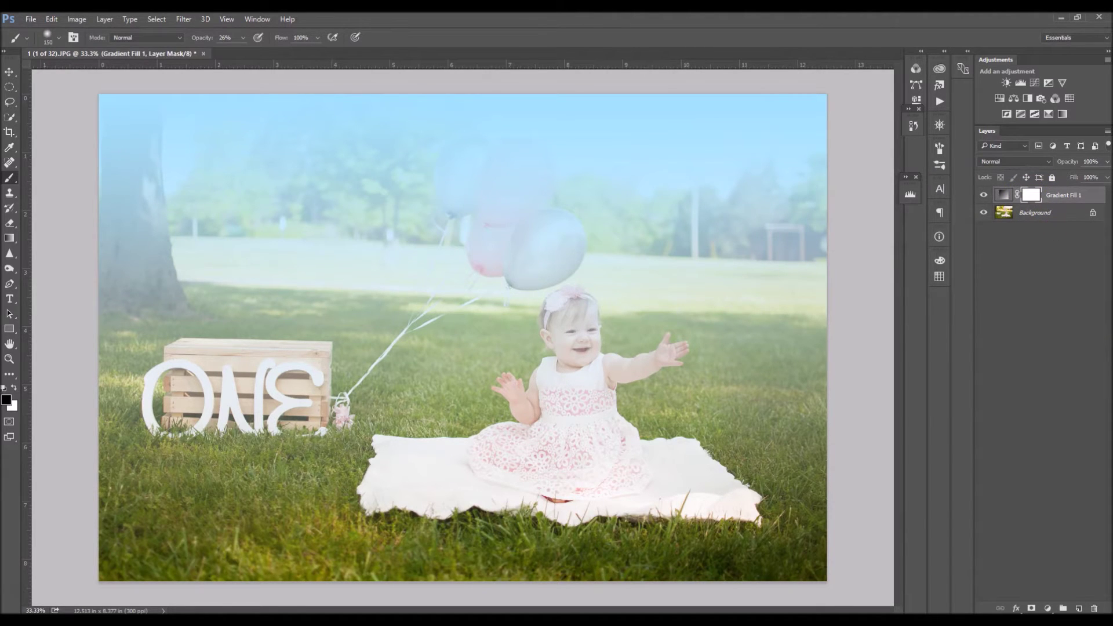
Step: Invert the Gradient Fill 1 mask to black, set brush opacity to 100%, and paint blue into the sky
{"action": "key", "text": "ctrl+i"}
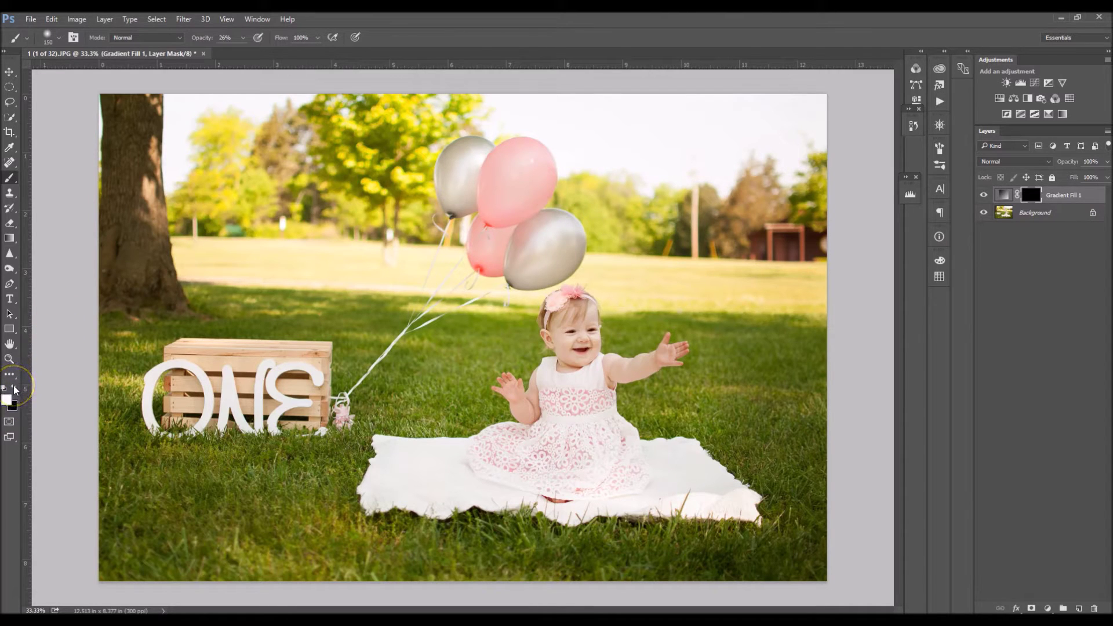
{"action": "left_click", "coordinate": [243, 38]}
{"action": "left_click_drag", "start_coordinate": [238, 50], "coordinate": [296, 49]}
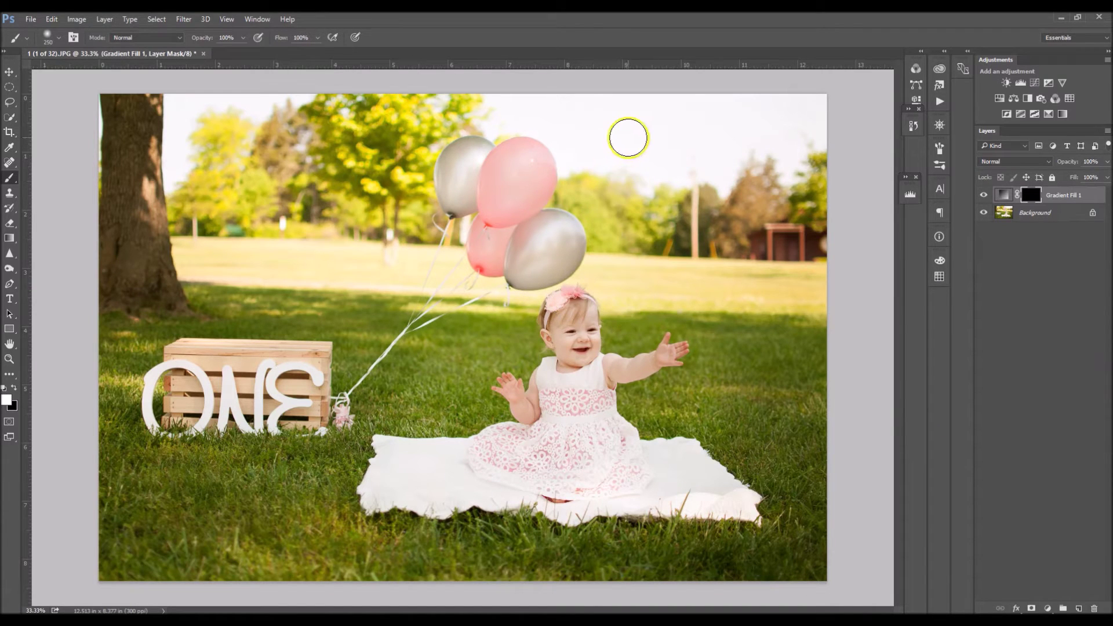
{"action": "key", "text": "bracketright"}
{"action": "key", "text": "bracketright"}
{"action": "key", "text": "bracketright"}
{"action": "key", "text": "bracketright"}
{"action": "key", "text": "bracketright"}
{"action": "key", "text": "bracketright"}
{"action": "mouse_move", "coordinate": [618, 116]}
{"action": "left_mouse_down"}
{"action": "mouse_move", "coordinate": [837, 103]}
{"action": "mouse_move", "coordinate": [838, 86]}
{"action": "mouse_move", "coordinate": [523, 92]}
{"action": "mouse_move", "coordinate": [576, 88]}
{"action": "mouse_move", "coordinate": [643, 135]}
{"action": "mouse_move", "coordinate": [712, 139]}
{"action": "left_mouse_up"}
Step: Undo the last sky stroke and repaint the pale upper-left sky with a 200 px brush
{"action": "key", "text": "ctrl+z"}
{"action": "key", "text": "bracketleft"}
{"action": "key", "text": "bracketleft"}
{"action": "key", "text": "bracketleft"}
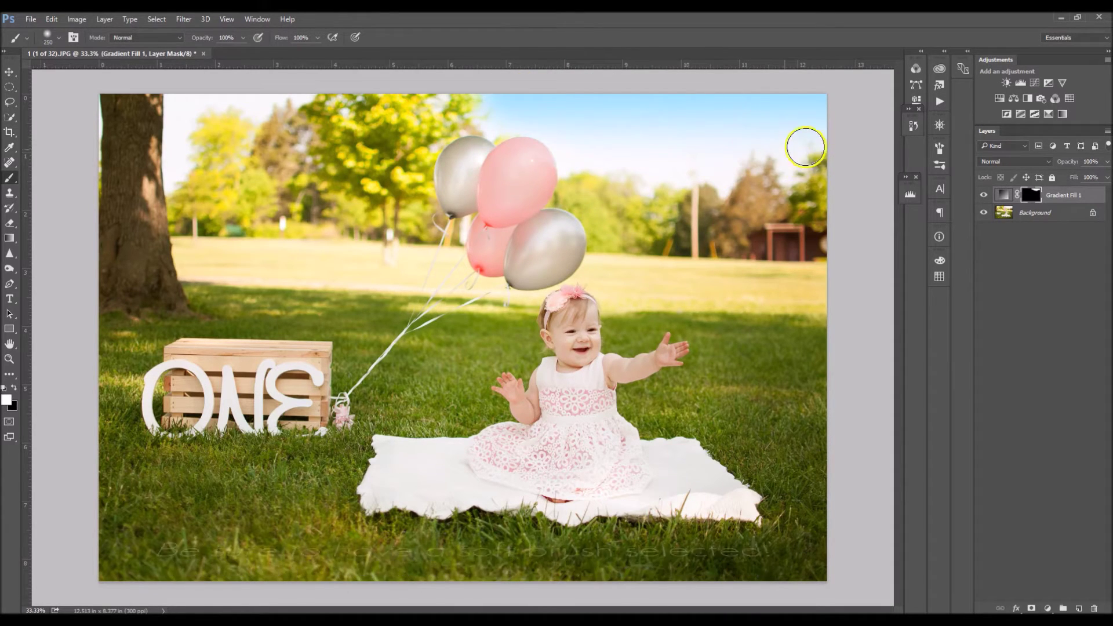
{"action": "key", "text": "bracketleft"}
{"action": "key", "text": "bracketleft"}
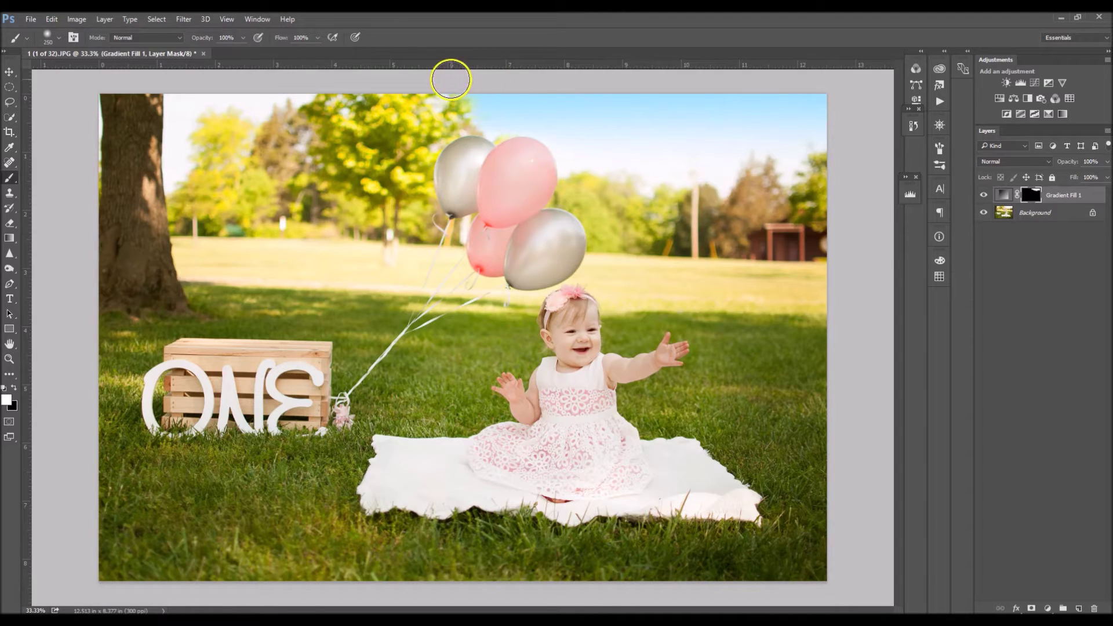
{"action": "key", "text": "bracketright"}
{"action": "key", "text": "bracketright"}
{"action": "key", "text": "bracketright"}
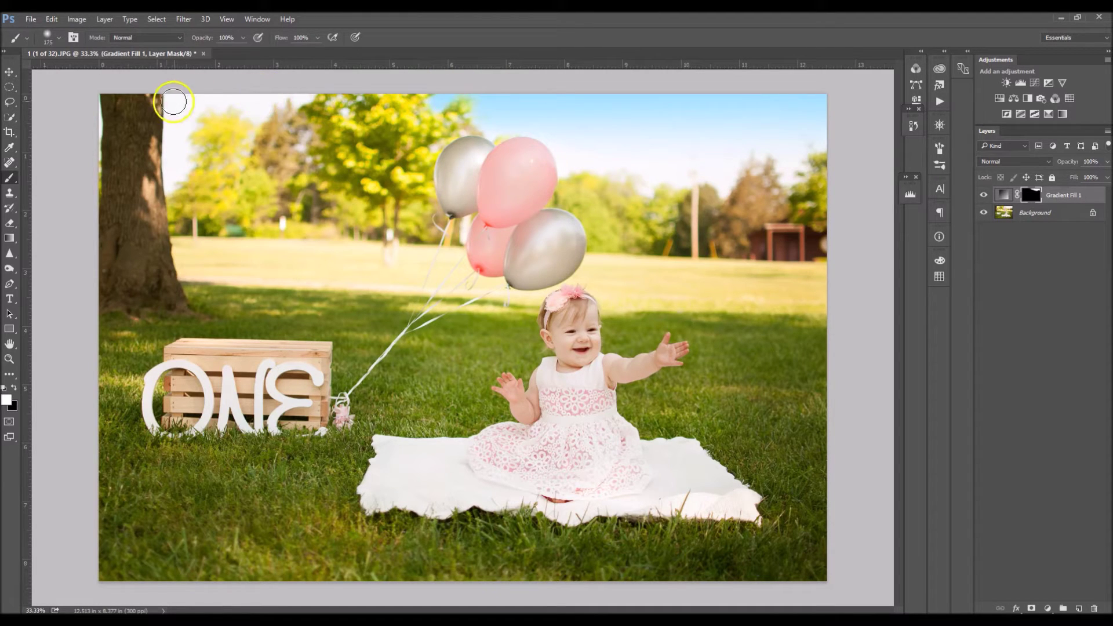
{"action": "mouse_move", "coordinate": [169, 100]}
{"action": "left_mouse_down"}
{"action": "mouse_move", "coordinate": [310, 84]}
{"action": "mouse_move", "coordinate": [253, 105]}
{"action": "mouse_move", "coordinate": [211, 94]}
{"action": "mouse_move", "coordinate": [178, 104]}
{"action": "mouse_move", "coordinate": [179, 170]}
{"action": "mouse_move", "coordinate": [163, 142]}
{"action": "mouse_move", "coordinate": [172, 182]}
{"action": "mouse_move", "coordinate": [145, 76]}
{"action": "left_mouse_up"}
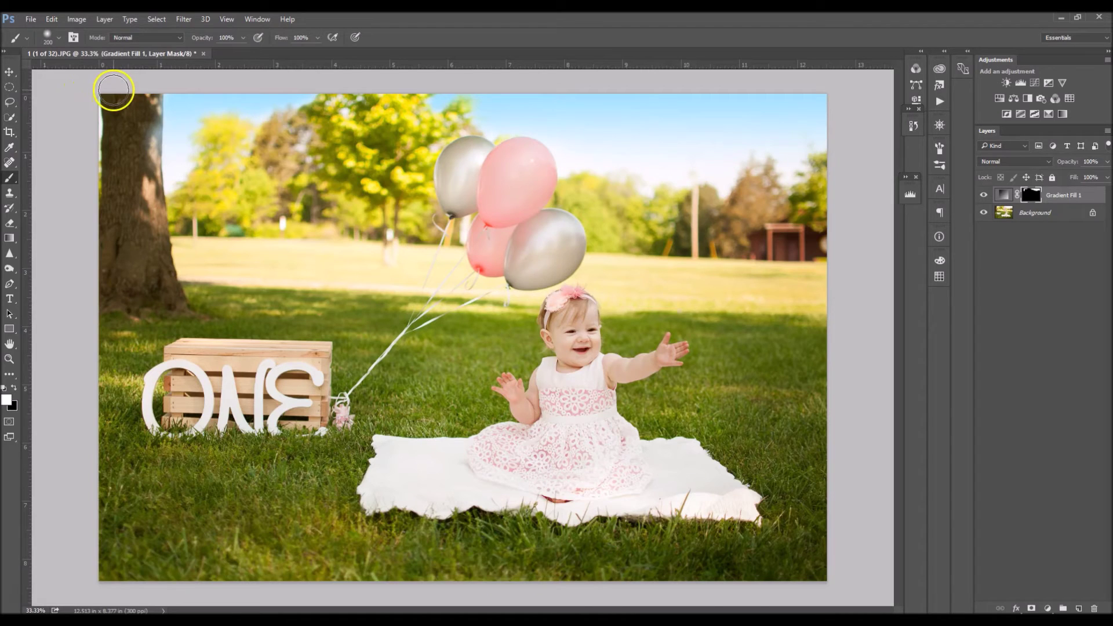
Step: Zoom in on the treetop and brush the blue haze off it on the mask
{"action": "key", "text": "ctrl+plus"}
{"action": "key", "text": "ctrl+plus"}
{"action": "mouse_move", "coordinate": [125, 111]}
{"action": "left_mouse_down"}
{"action": "mouse_move", "coordinate": [587, 293]}
{"action": "mouse_move", "coordinate": [614, 371]}
{"action": "mouse_move", "coordinate": [603, 427]}
{"action": "left_mouse_up"}
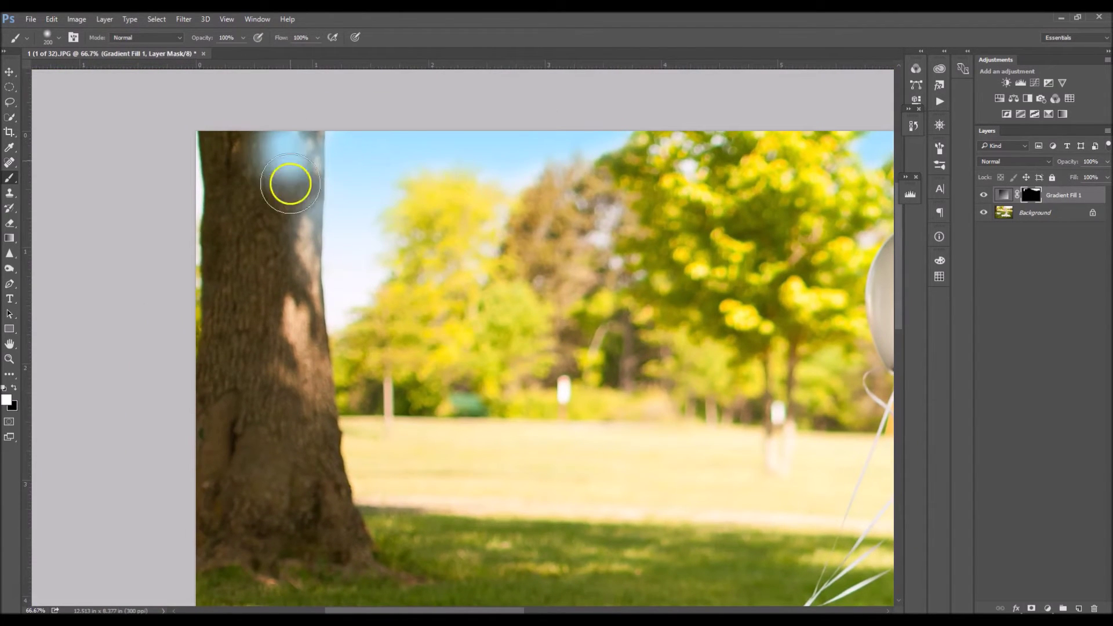
{"action": "mouse_move", "coordinate": [291, 186]}
{"action": "left_mouse_down"}
{"action": "mouse_move", "coordinate": [354, 173]}
{"action": "mouse_move", "coordinate": [307, 138]}
{"action": "mouse_move", "coordinate": [292, 171]}
{"action": "mouse_move", "coordinate": [292, 156]}
{"action": "mouse_move", "coordinate": [288, 248]}
{"action": "left_mouse_up"}
{"action": "key", "text": "x"}
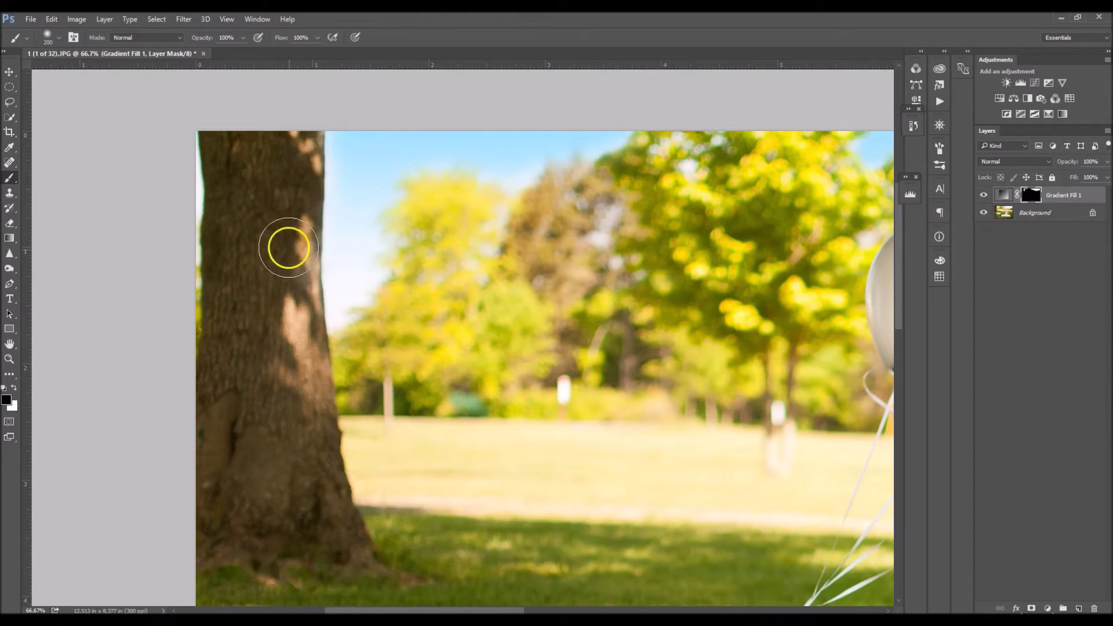
{"action": "key", "text": "x"}
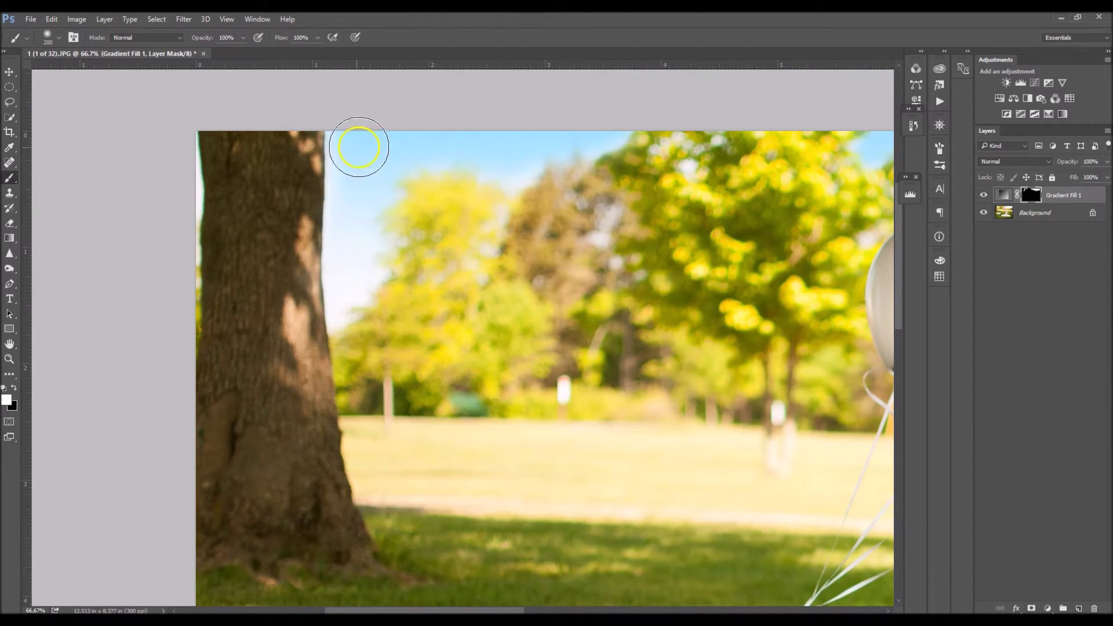
{"action": "key", "text": "x"}
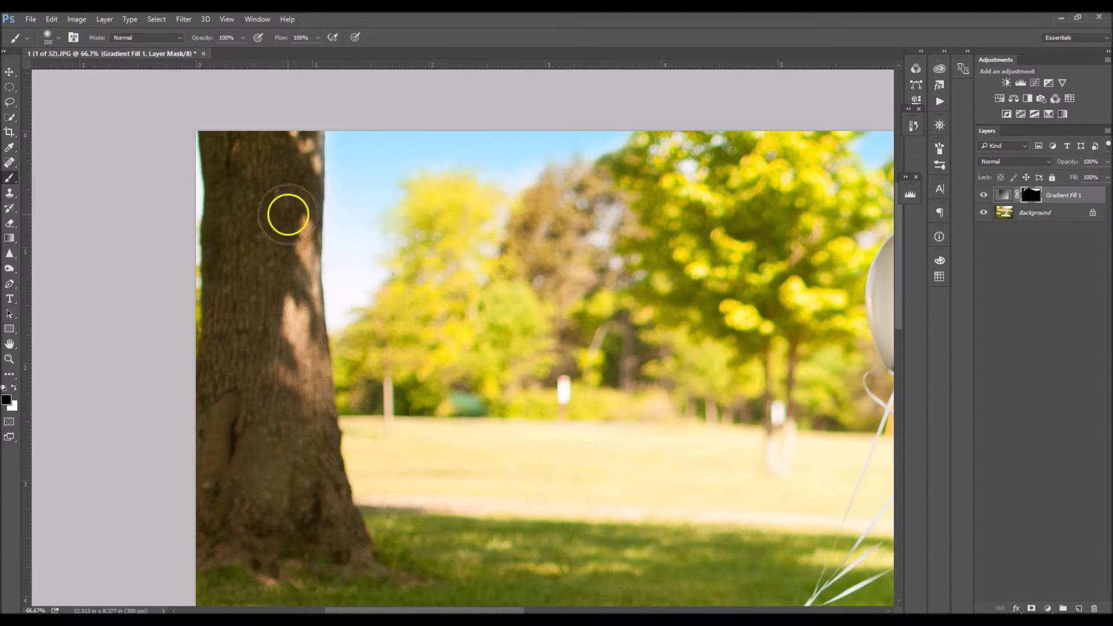
Step: With a 90 px brush, paint the mask along the trunk's edge, then pan to the treetops
{"action": "key", "text": "bracketleft"}
{"action": "key", "text": "bracketleft"}
{"action": "key", "text": "bracketleft"}
{"action": "key", "text": "bracketleft"}
{"action": "key", "text": "bracketleft"}
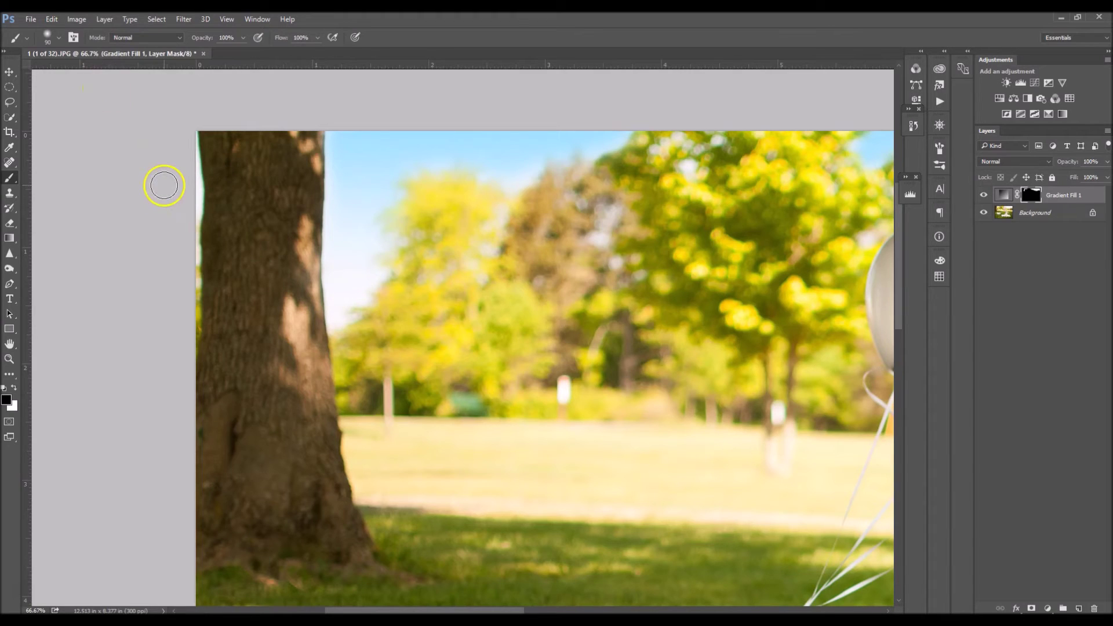
{"action": "key", "text": "x"}
{"action": "mouse_move", "coordinate": [168, 173]}
{"action": "left_mouse_down"}
{"action": "mouse_move", "coordinate": [185, 145]}
{"action": "mouse_move", "coordinate": [201, 307]}
{"action": "mouse_move", "coordinate": [223, 210]}
{"action": "mouse_move", "coordinate": [214, 130]}
{"action": "mouse_move", "coordinate": [225, 217]}
{"action": "mouse_move", "coordinate": [216, 251]}
{"action": "mouse_move", "coordinate": [216, 225]}
{"action": "mouse_move", "coordinate": [276, 281]}
{"action": "left_mouse_up"}
{"action": "key", "text": "x"}
{"action": "key", "text": "space"}
{"action": "mouse_move", "coordinate": [548, 264]}
{"action": "left_mouse_down"}
{"action": "mouse_move", "coordinate": [405, 251]}
{"action": "mouse_move", "coordinate": [226, 294]}
{"action": "mouse_move", "coordinate": [34, 208]}
{"action": "mouse_move", "coordinate": [3, 174]}
{"action": "mouse_move", "coordinate": [261, 248]}
{"action": "mouse_move", "coordinate": [315, 276]}
{"action": "mouse_move", "coordinate": [368, 278]}
{"action": "left_mouse_up"}
{"action": "left_click", "coordinate": [521, 186]}
Step: With a 45 px white brush at 30% opacity, softly paint the blue tint back over the treetops
{"action": "key", "text": "bracketleft"}
{"action": "key", "text": "bracketleft"}
{"action": "key", "text": "bracketleft"}
{"action": "key", "text": "bracketleft"}
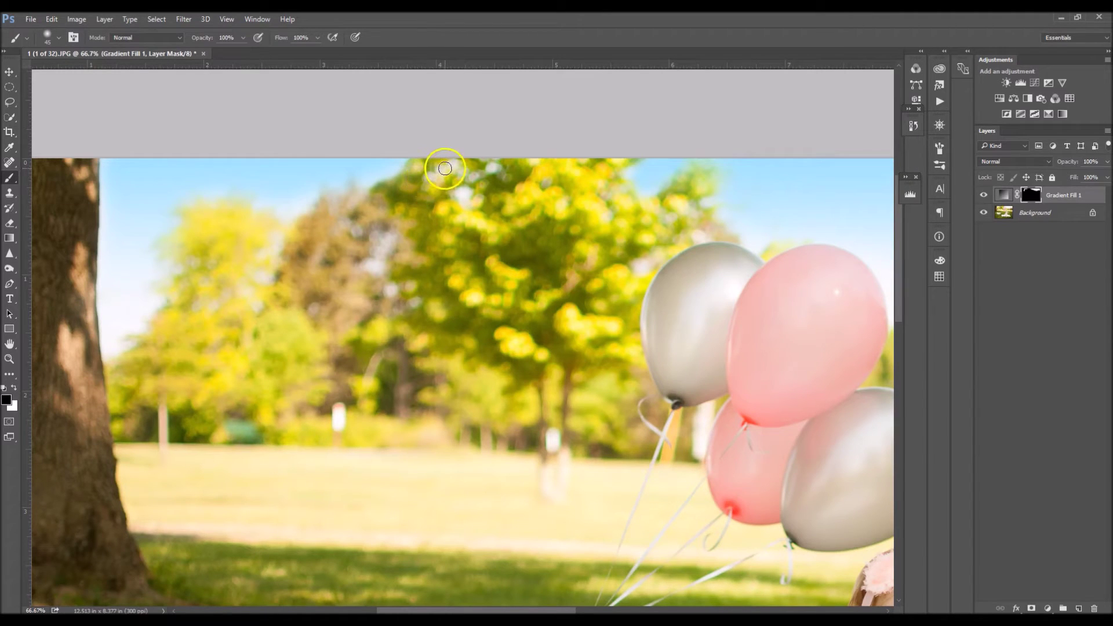
{"action": "key", "text": "x"}
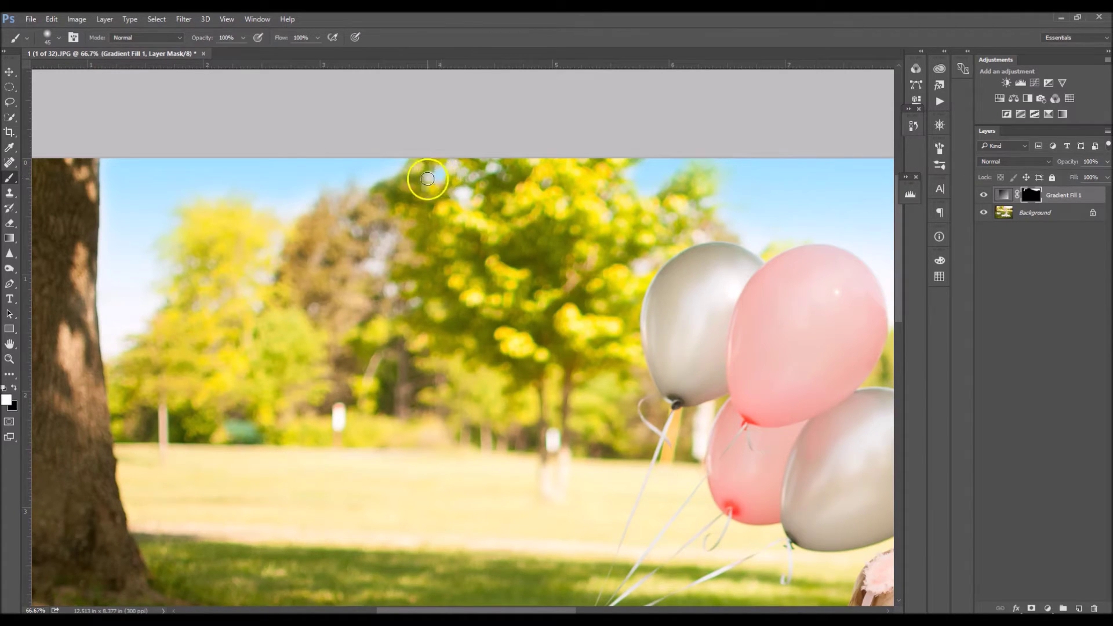
{"action": "left_click_drag", "start_coordinate": [211, 42], "coordinate": [169, 46]}
{"action": "key", "text": "Return"}
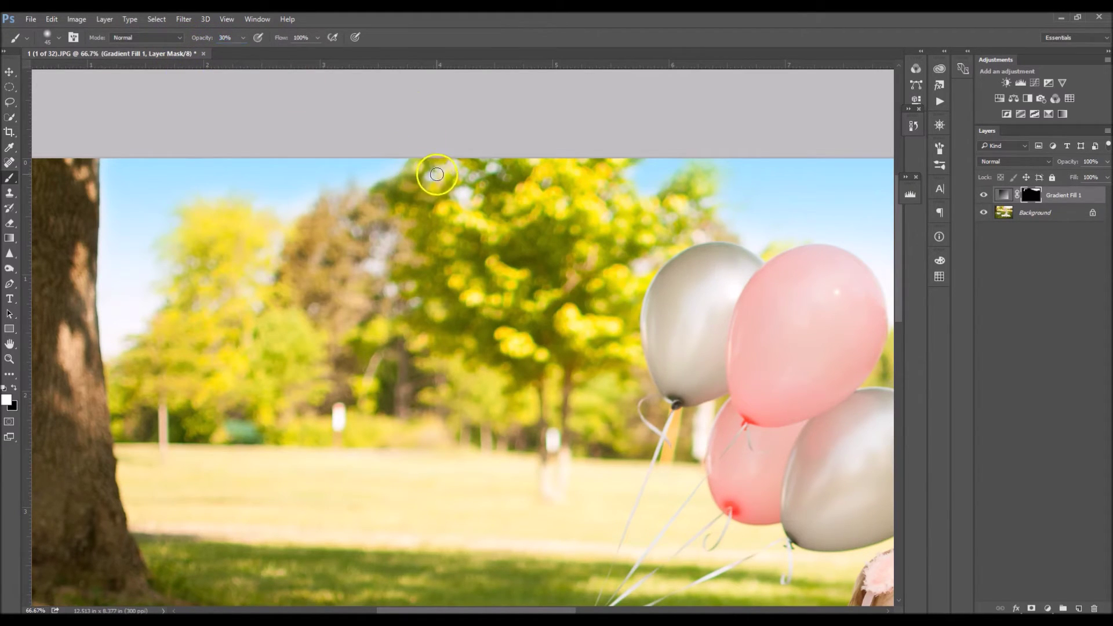
{"action": "mouse_move", "coordinate": [442, 169]}
{"action": "left_mouse_down"}
{"action": "mouse_move", "coordinate": [466, 202]}
{"action": "mouse_move", "coordinate": [495, 168]}
{"action": "mouse_move", "coordinate": [473, 201]}
{"action": "mouse_move", "coordinate": [377, 254]}
{"action": "mouse_move", "coordinate": [366, 266]}
{"action": "mouse_move", "coordinate": [378, 270]}
{"action": "mouse_move", "coordinate": [391, 234]}
{"action": "mouse_move", "coordinate": [371, 244]}
{"action": "mouse_move", "coordinate": [340, 222]}
{"action": "mouse_move", "coordinate": [256, 296]}
{"action": "left_mouse_up"}
{"action": "left_click_drag", "start_coordinate": [279, 239], "coordinate": [481, 249]}
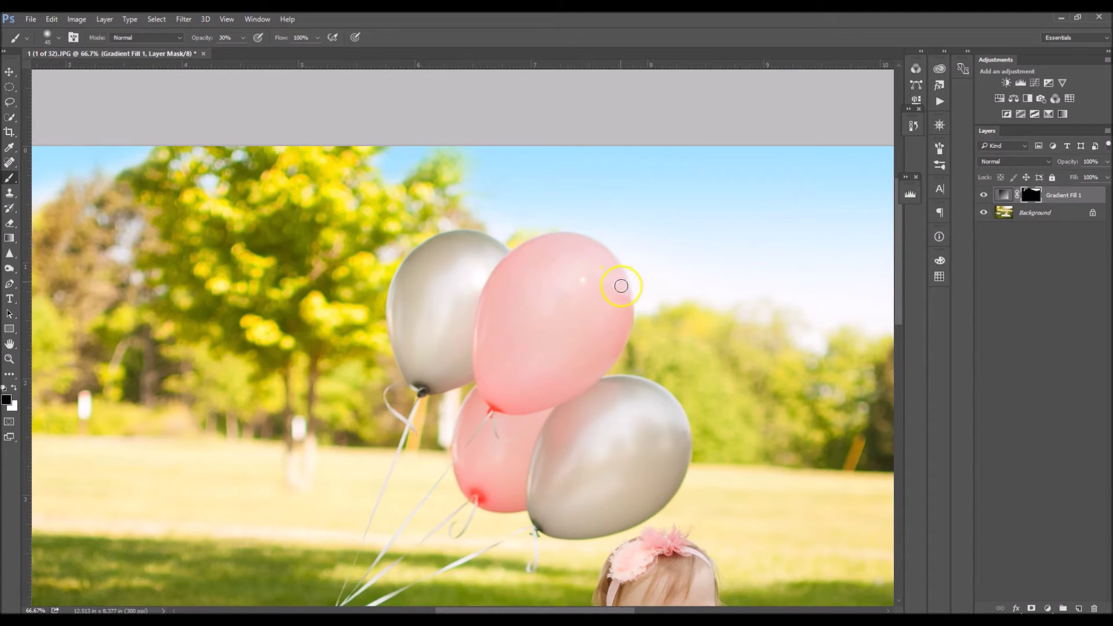
{"action": "left_click_drag", "start_coordinate": [603, 377], "coordinate": [807, 444]}
{"action": "key", "text": "ctrl+minus"}
{"action": "key", "text": "ctrl+minus"}
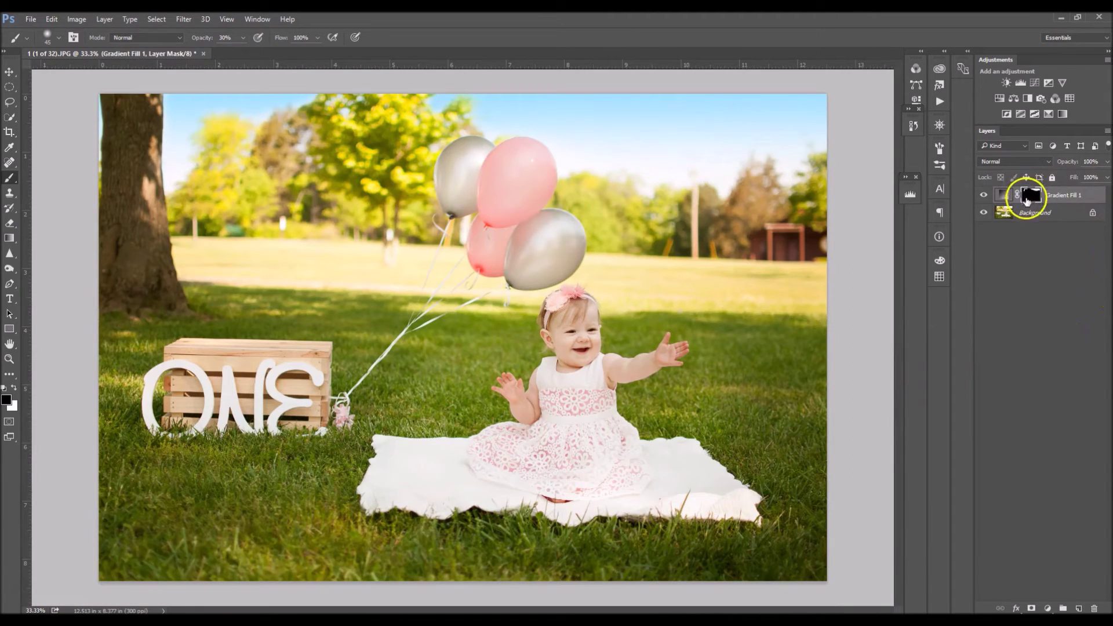
Step: Reopen Gradient Fill 1's settings and drag the gradient higher over the sky
{"action": "double_click", "coordinate": [1004, 197]}
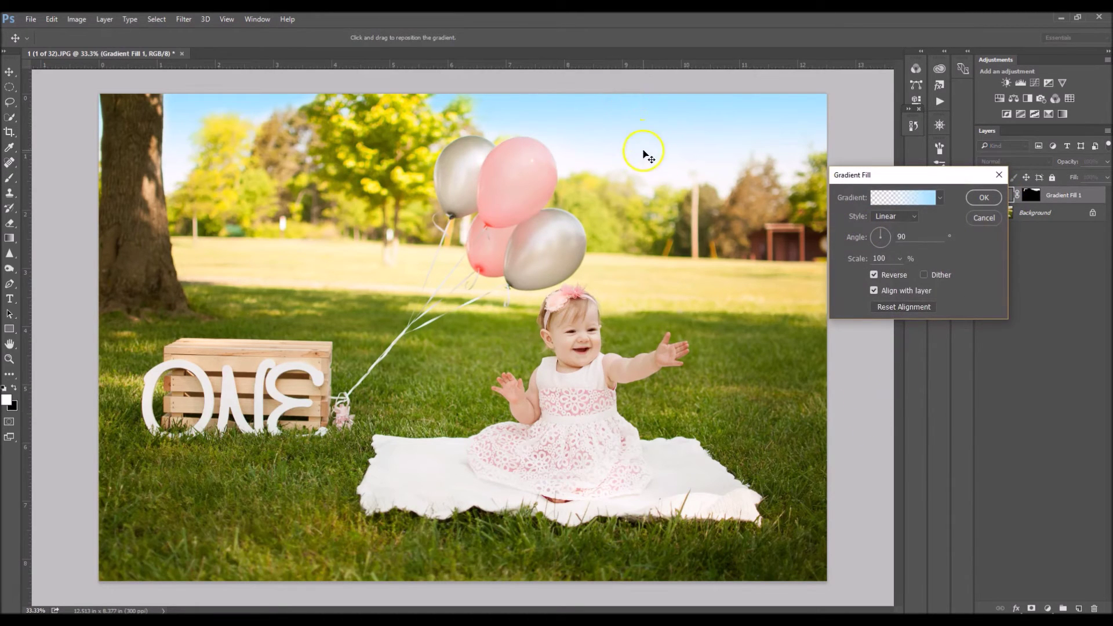
{"action": "left_click_drag", "start_coordinate": [644, 154], "coordinate": [646, 122]}
Step: Confirm the repositioned gradient, then set Gradient Fill 1 to Multiply at 54% opacity
{"action": "left_click", "coordinate": [987, 201]}
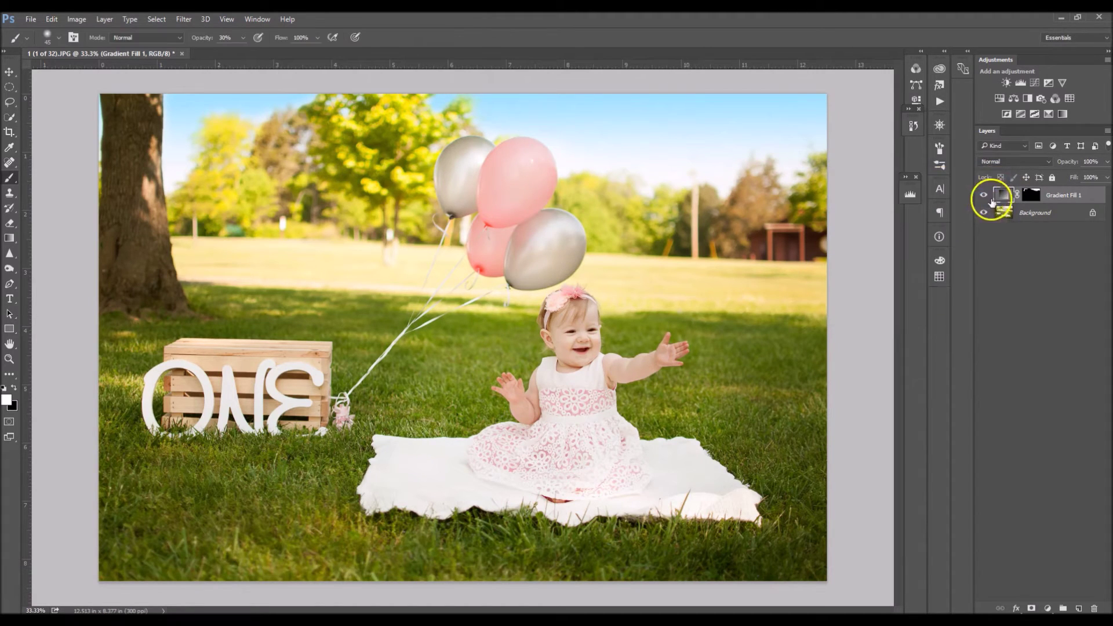
{"action": "left_click", "coordinate": [1008, 161]}
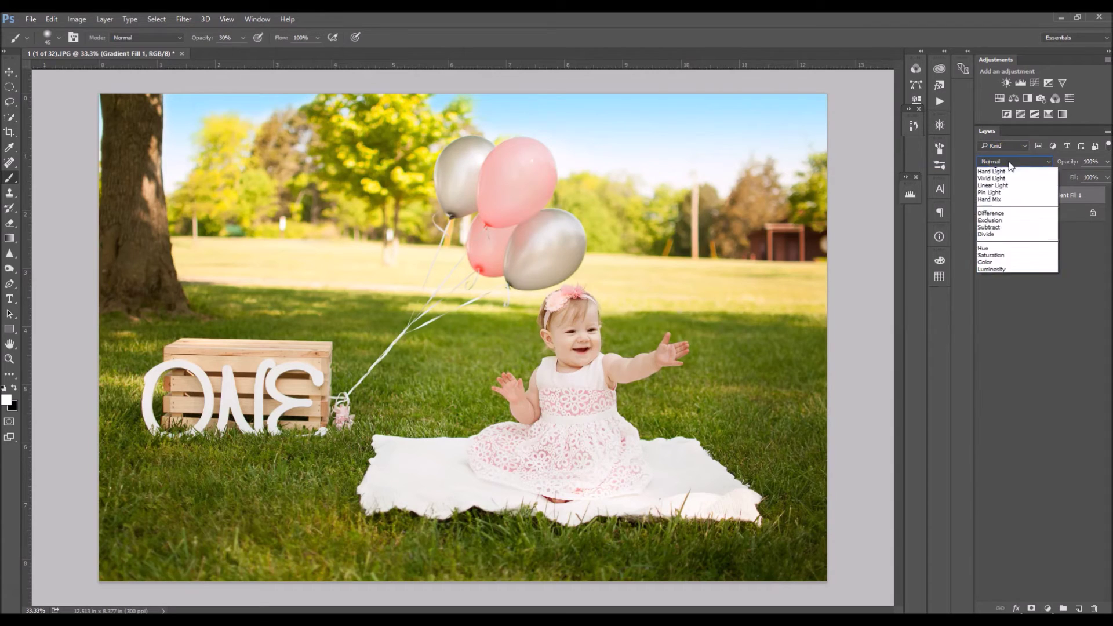
{"action": "left_click", "coordinate": [1009, 197]}
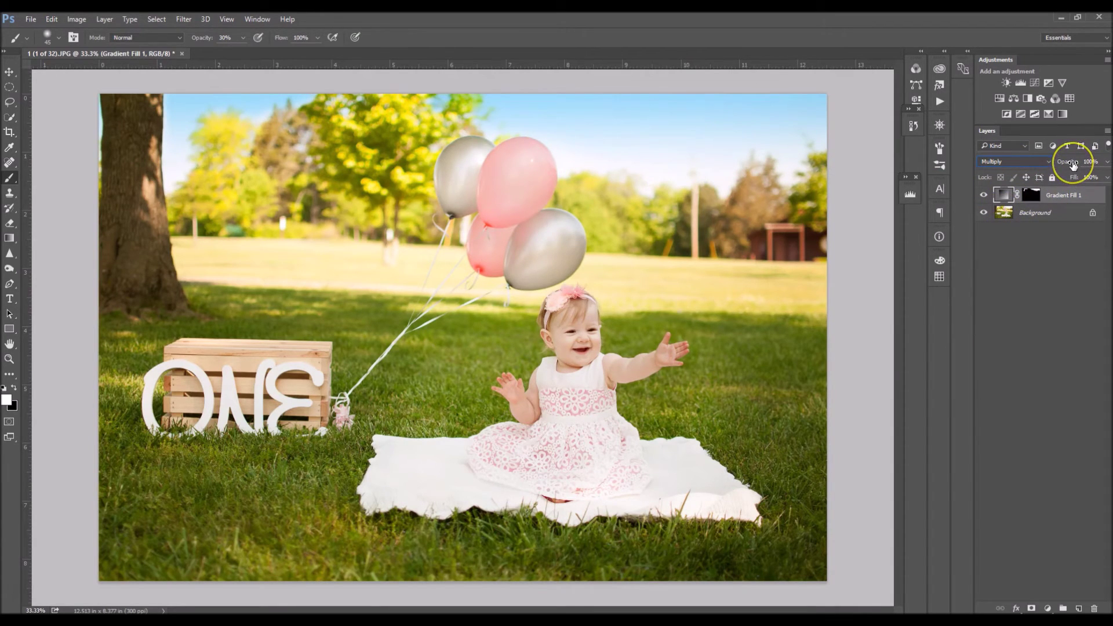
{"action": "left_click_drag", "start_coordinate": [1073, 165], "coordinate": [1044, 171]}
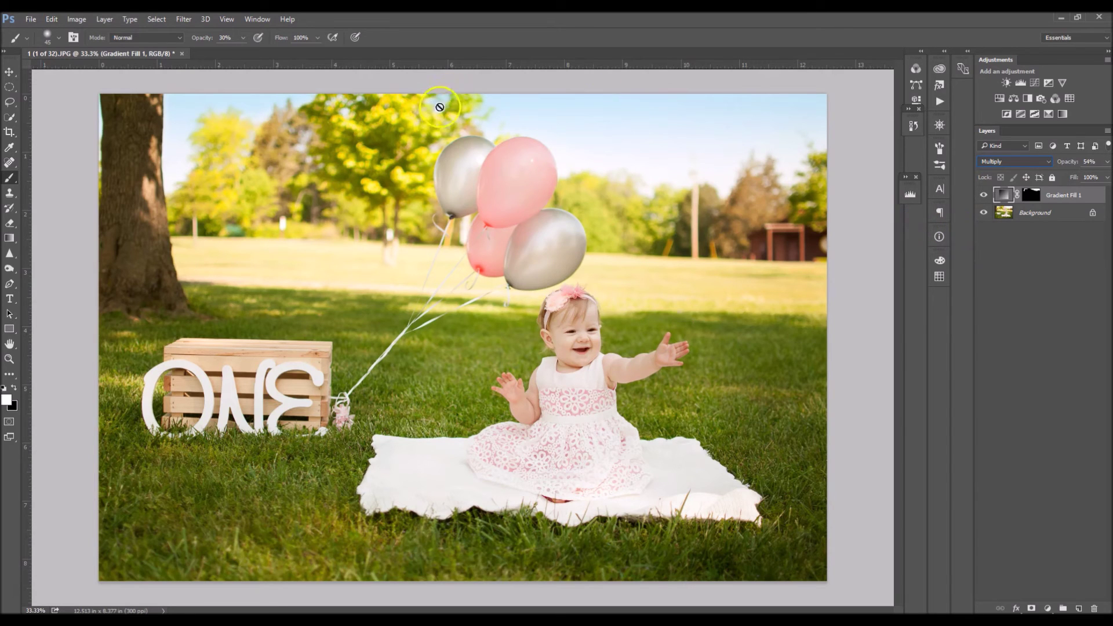
Step: Target the Gradient Fill 1 mask, set a 100 px brush at 20% opacity, and compare with the fill hidden
{"action": "scroll", "coordinate": [448, 111], "scroll_direction": "up", "scroll_amount": 2}
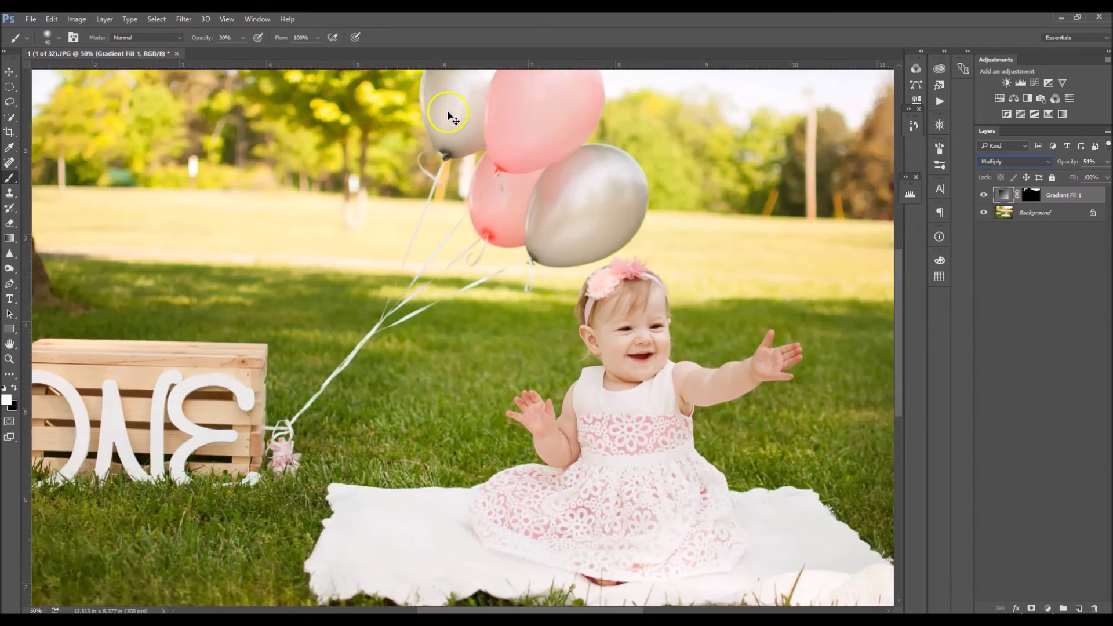
{"action": "left_click_drag", "start_coordinate": [450, 101], "coordinate": [547, 484]}
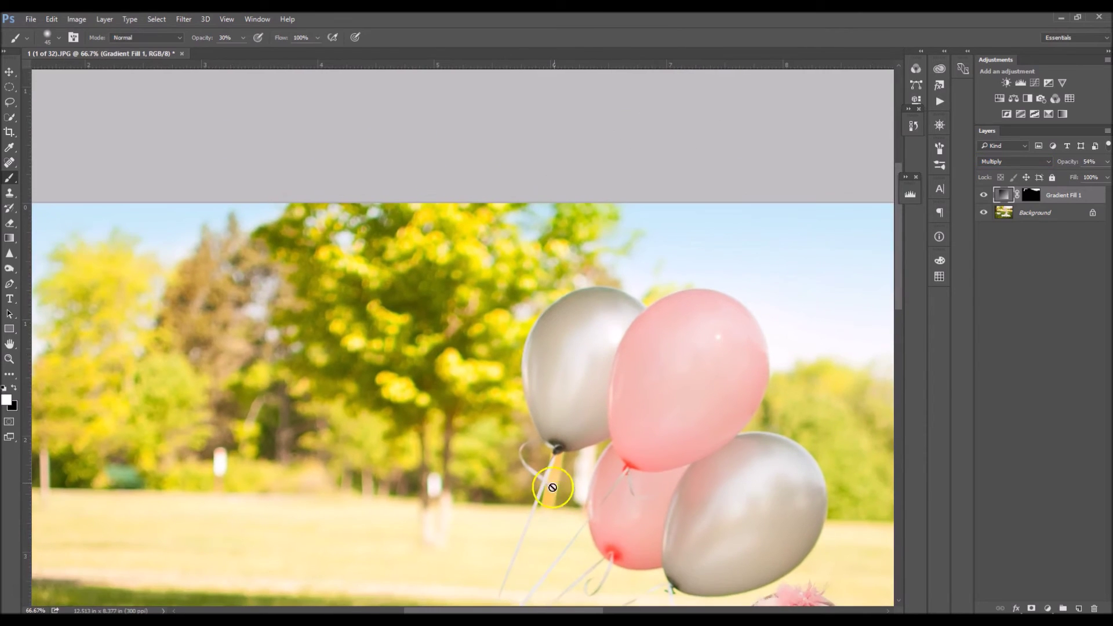
{"action": "left_click", "coordinate": [1030, 195]}
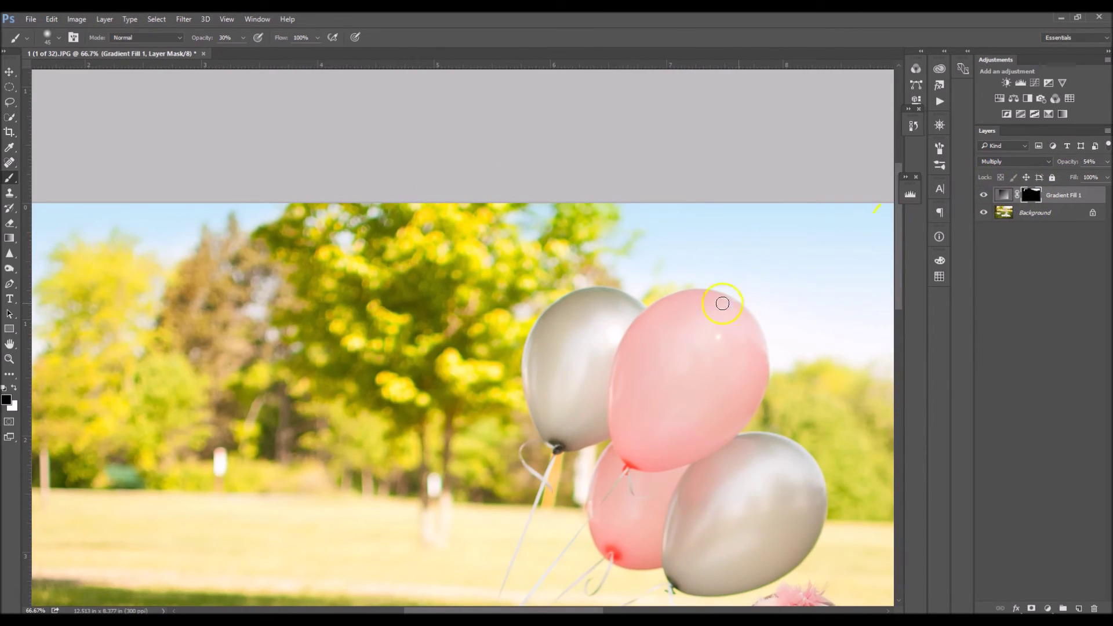
{"action": "left_click_drag", "start_coordinate": [206, 38], "coordinate": [197, 42]}
{"action": "key", "text": "bracketright"}
{"action": "key", "text": "bracketright"}
{"action": "key", "text": "bracketright"}
{"action": "key", "text": "bracketright"}
{"action": "key", "text": "bracketright"}
{"action": "key", "text": "bracketright"}
{"action": "key", "text": "bracketright"}
{"action": "left_click", "coordinate": [985, 197]}
{"action": "left_click", "coordinate": [984, 196]}
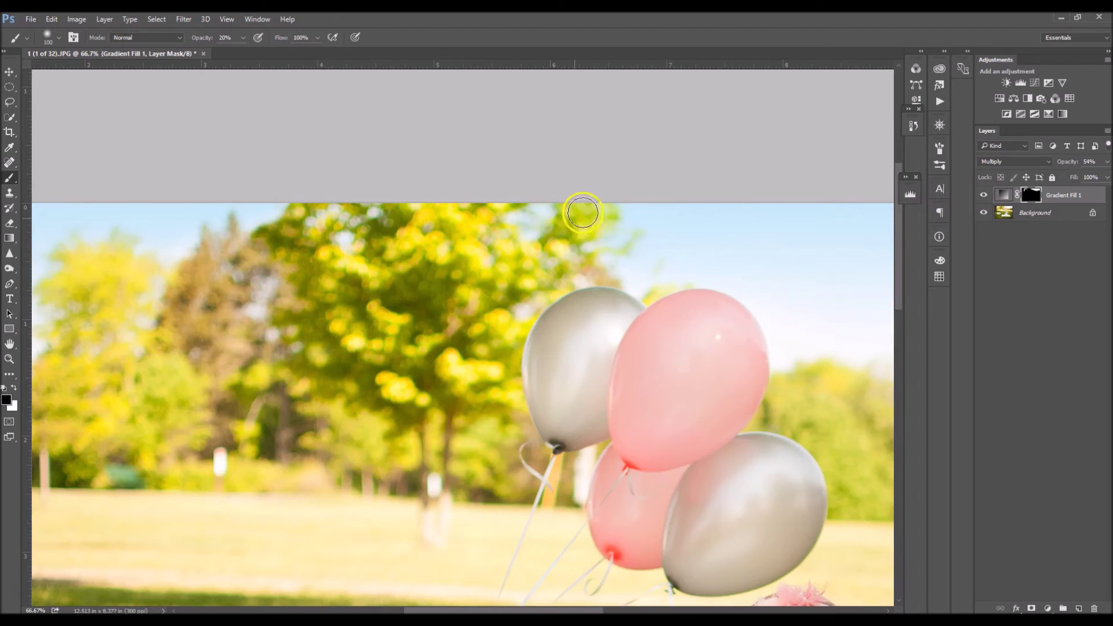
Step: Resize the brush between 40 and 80 px while checking the mask over the balloons and red shed
{"action": "key", "text": "bracketleft"}
{"action": "key", "text": "bracketleft"}
{"action": "key", "text": "bracketleft"}
{"action": "scroll", "coordinate": [567, 299], "scroll_direction": "left", "scroll_amount": 5}
{"action": "scroll", "coordinate": [411, 256], "scroll_direction": "down", "scroll_amount": 1}
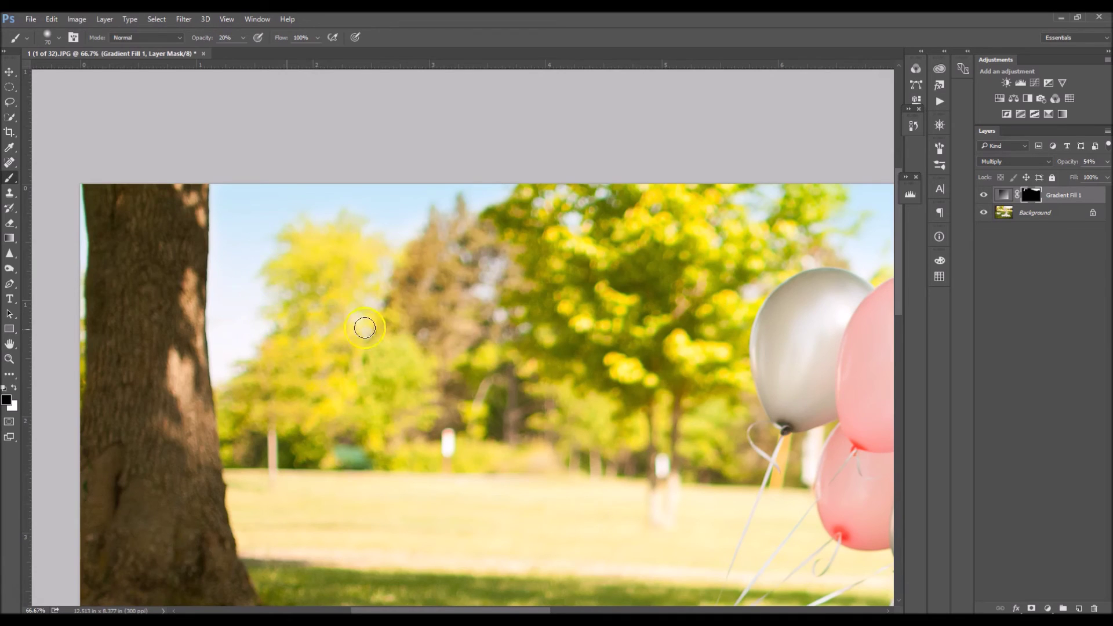
{"action": "key", "text": "bracketleft"}
{"action": "key", "text": "bracketleft"}
{"action": "key", "text": "bracketleft"}
{"action": "key", "text": "bracketright"}
{"action": "key", "text": "bracketright"}
{"action": "mouse_move", "coordinate": [704, 272]}
{"action": "left_mouse_down"}
{"action": "mouse_move", "coordinate": [338, 273]}
{"action": "mouse_move", "coordinate": [251, 261]}
{"action": "mouse_move", "coordinate": [75, 278]}
{"action": "mouse_move", "coordinate": [3, 261]}
{"action": "mouse_move", "coordinate": [33, 249]}
{"action": "mouse_move", "coordinate": [104, 256]}
{"action": "left_mouse_up"}
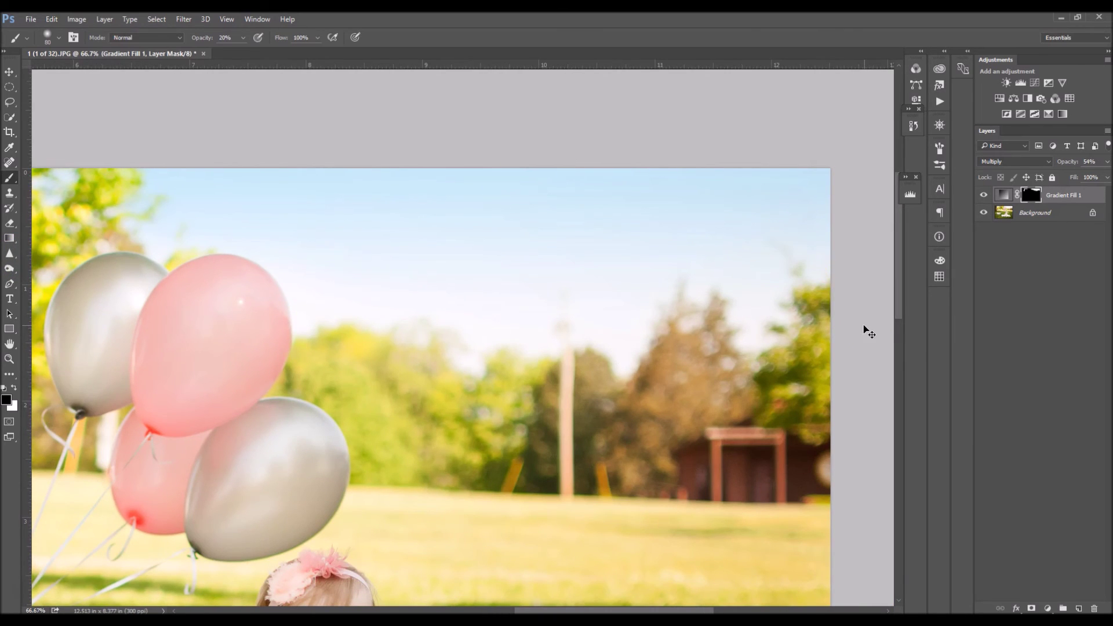
{"action": "key", "text": "ctrl+minus"}
{"action": "key", "text": "ctrl+minus"}
{"action": "key", "text": "ctrl+minus"}
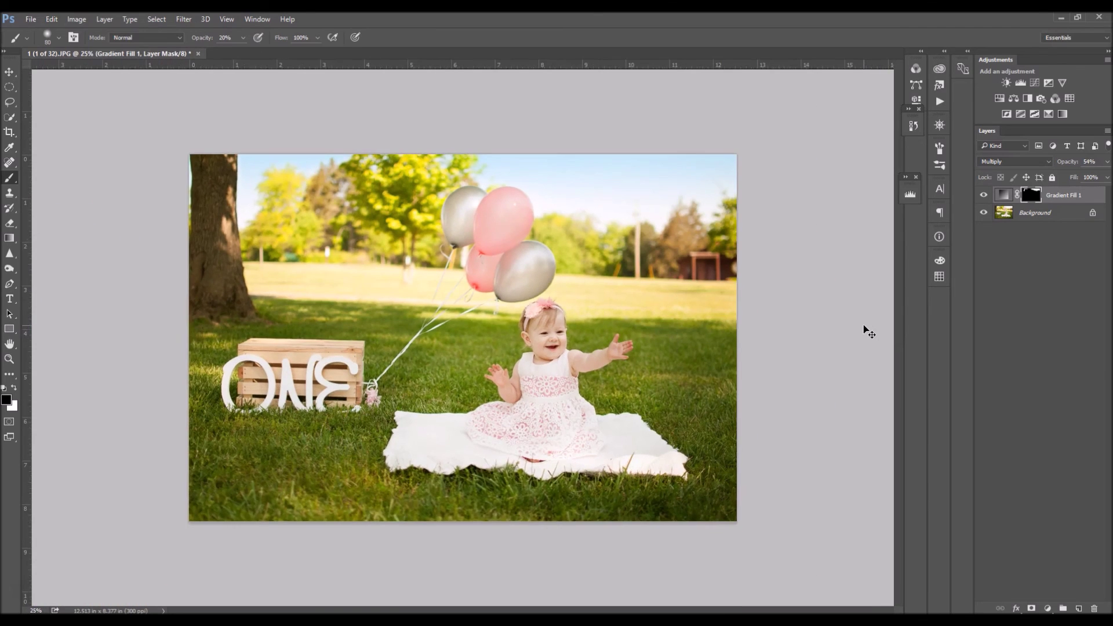
{"action": "key", "text": "ctrl+plus"}
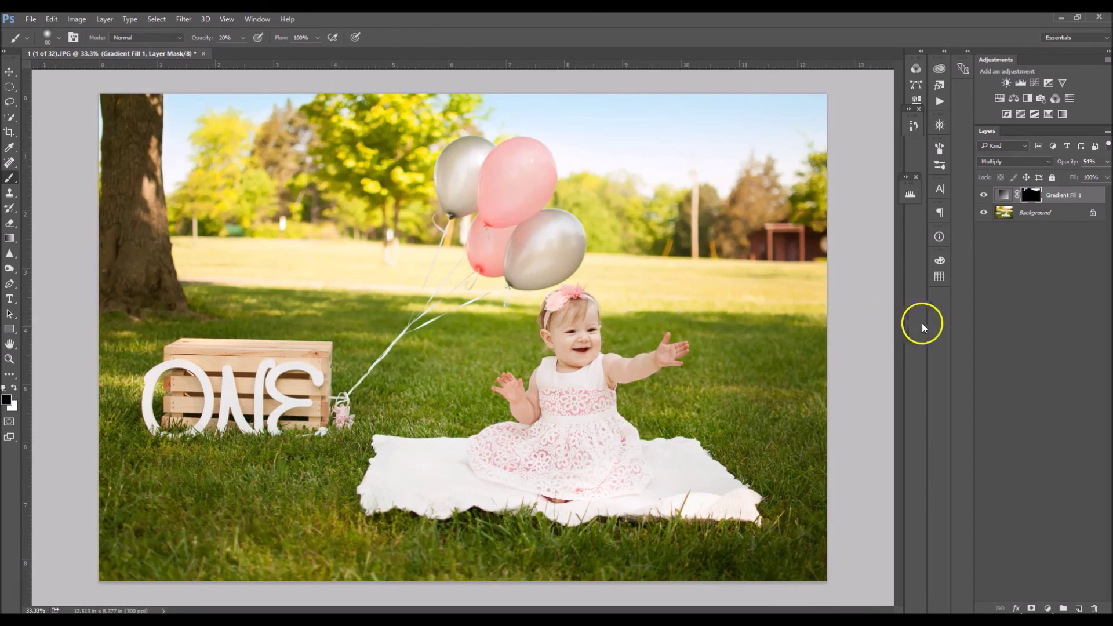
{"action": "left_click", "coordinate": [984, 195]}
{"action": "left_click", "coordinate": [984, 196]}
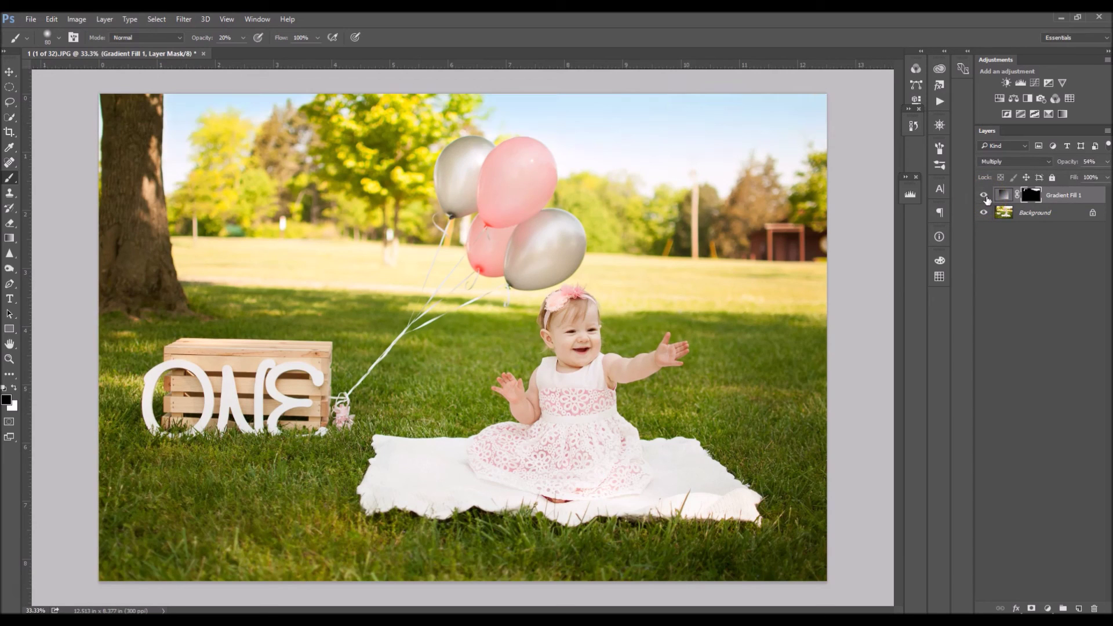